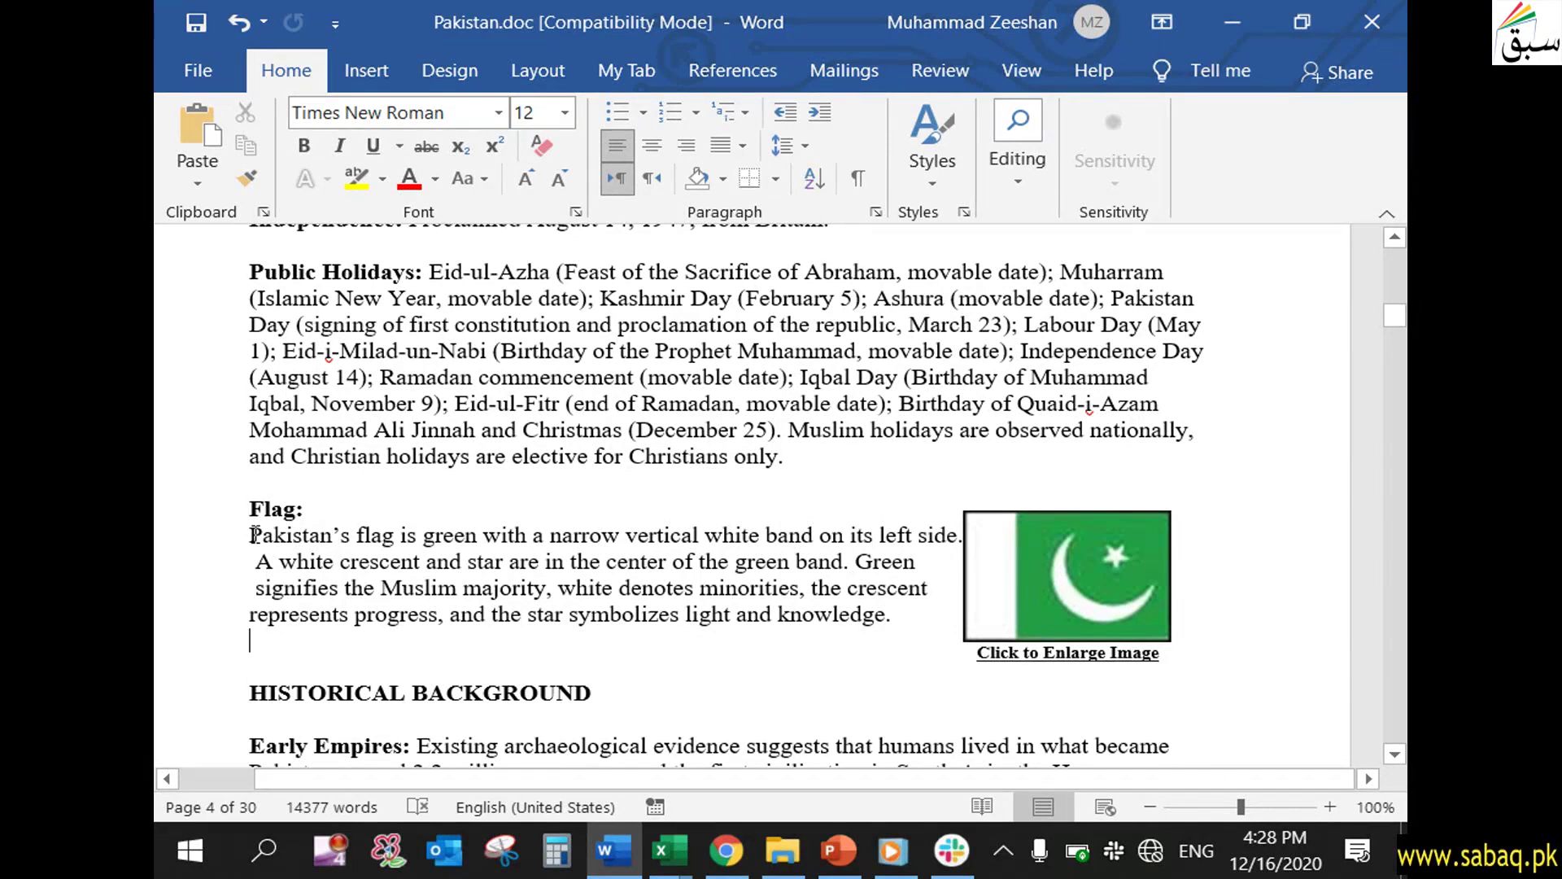
Begin adding a new citation source at the end of the Flag paragraph.
drag(250, 534, 892, 615)
click(899, 618)
click(749, 65)
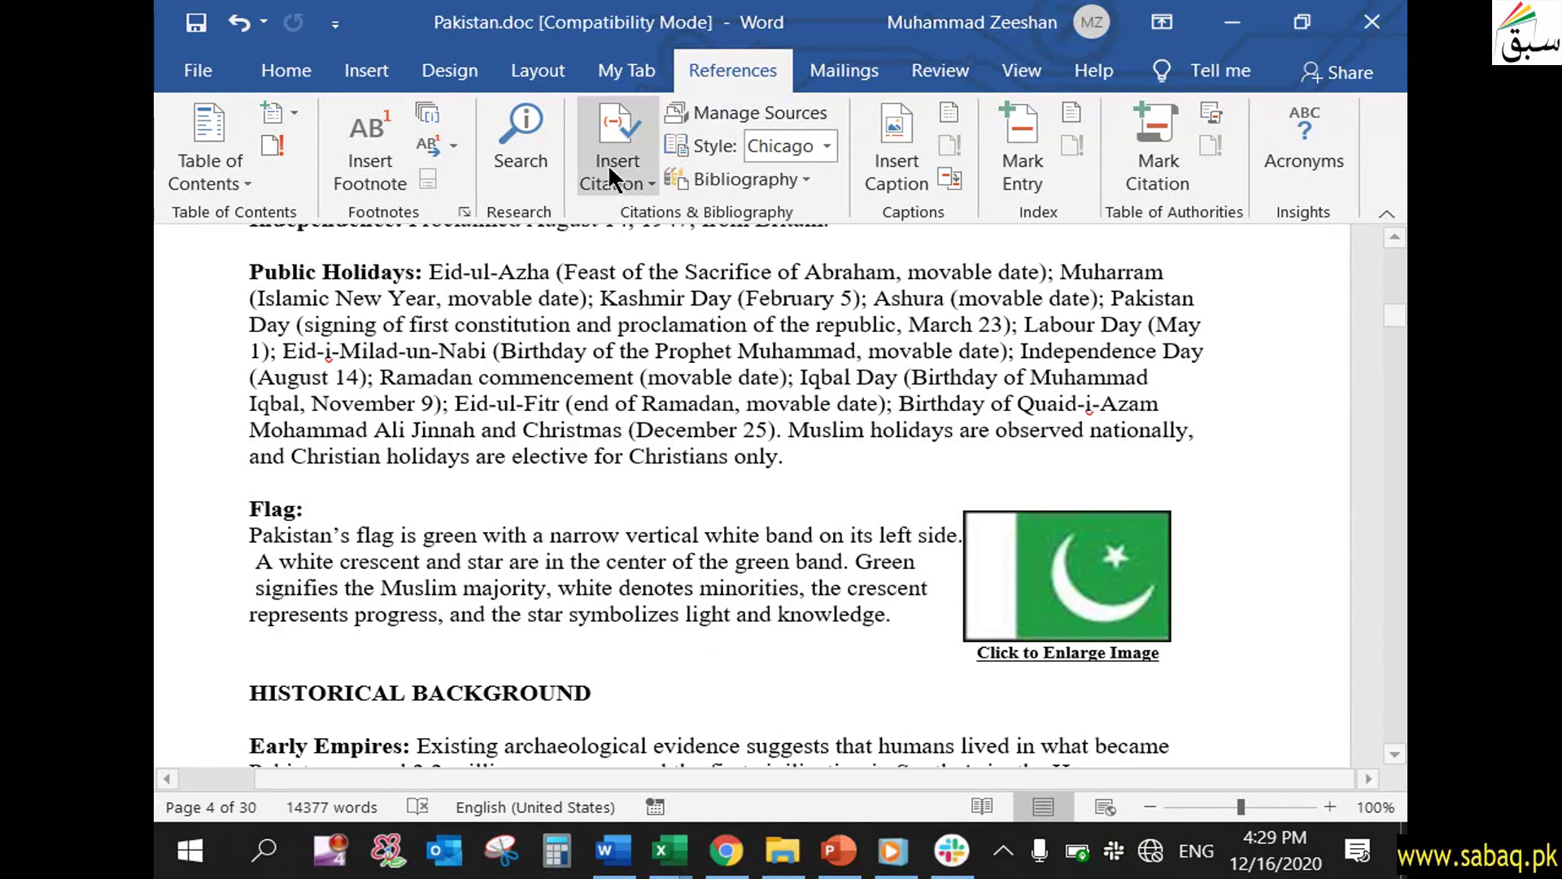
click(631, 174)
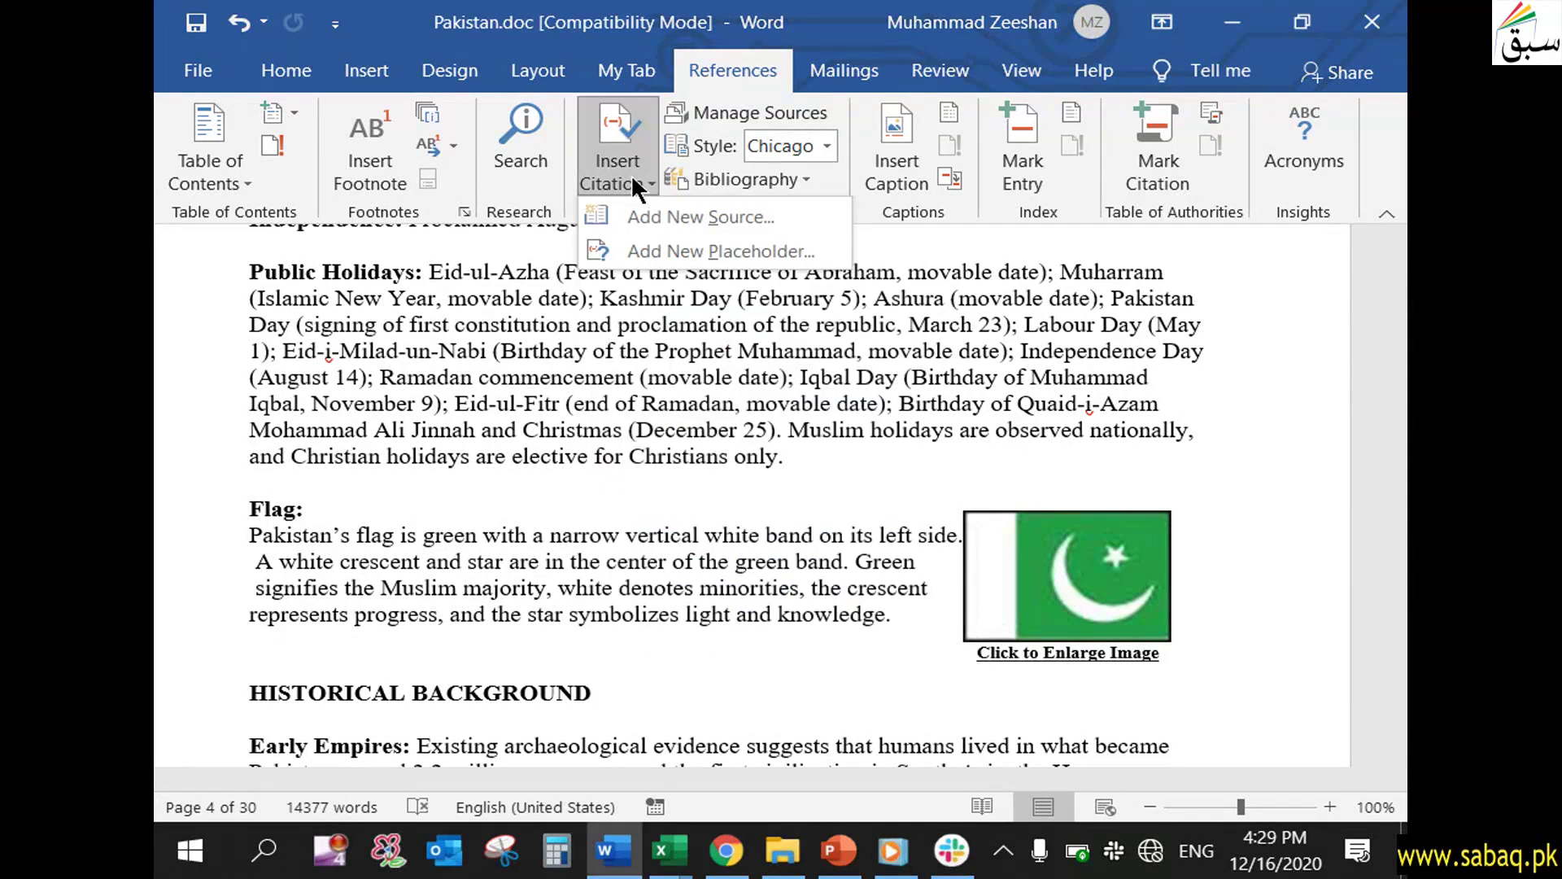
click(705, 213)
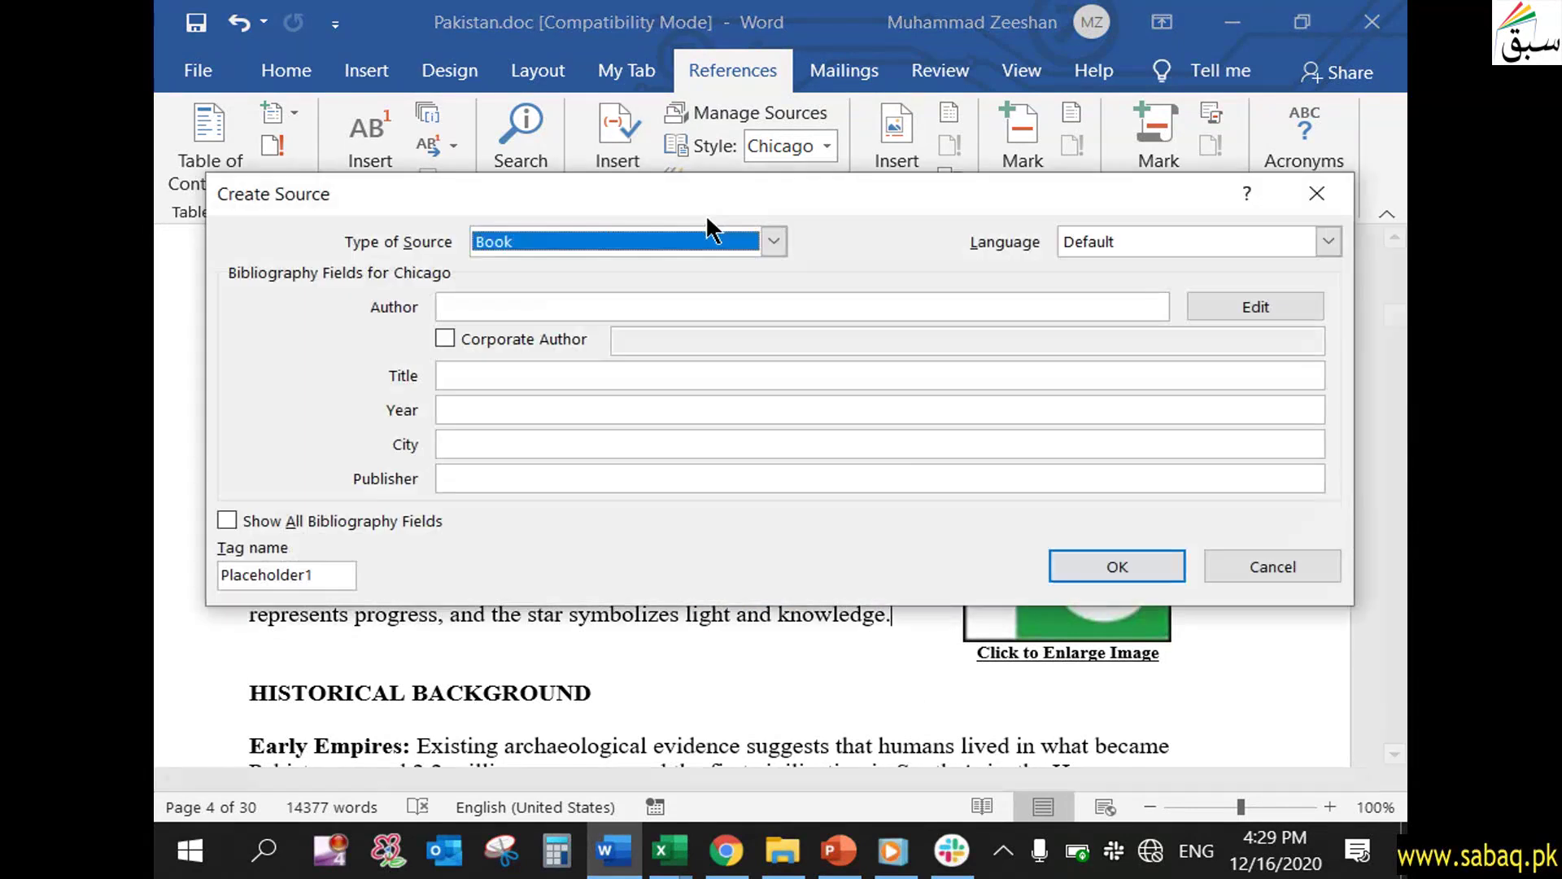
drag(721, 202, 729, 135)
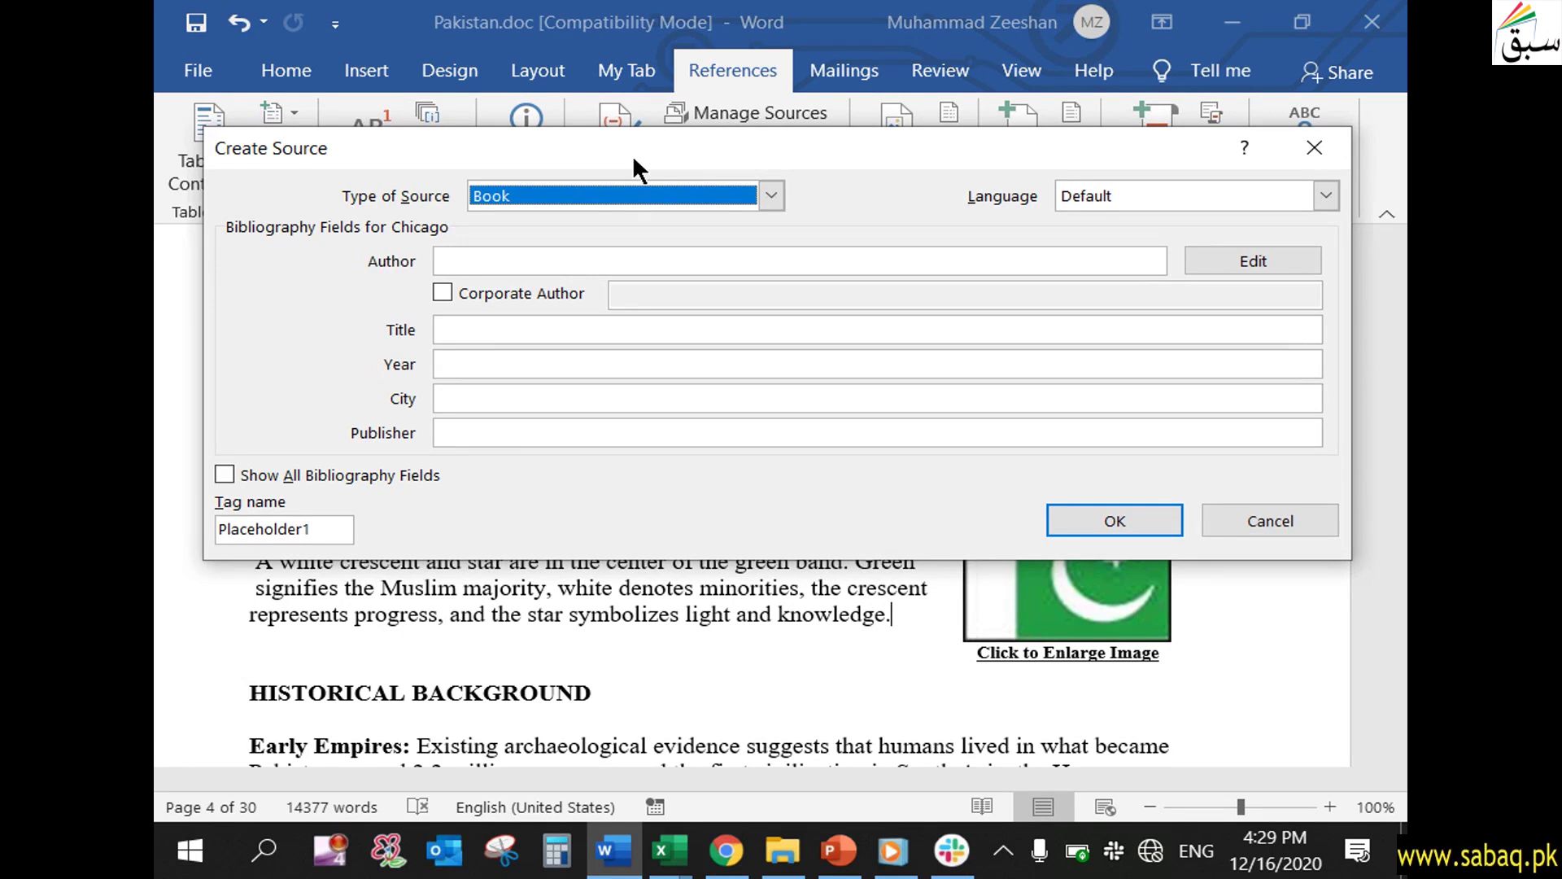
Set the new source's type to Web site.
click(779, 196)
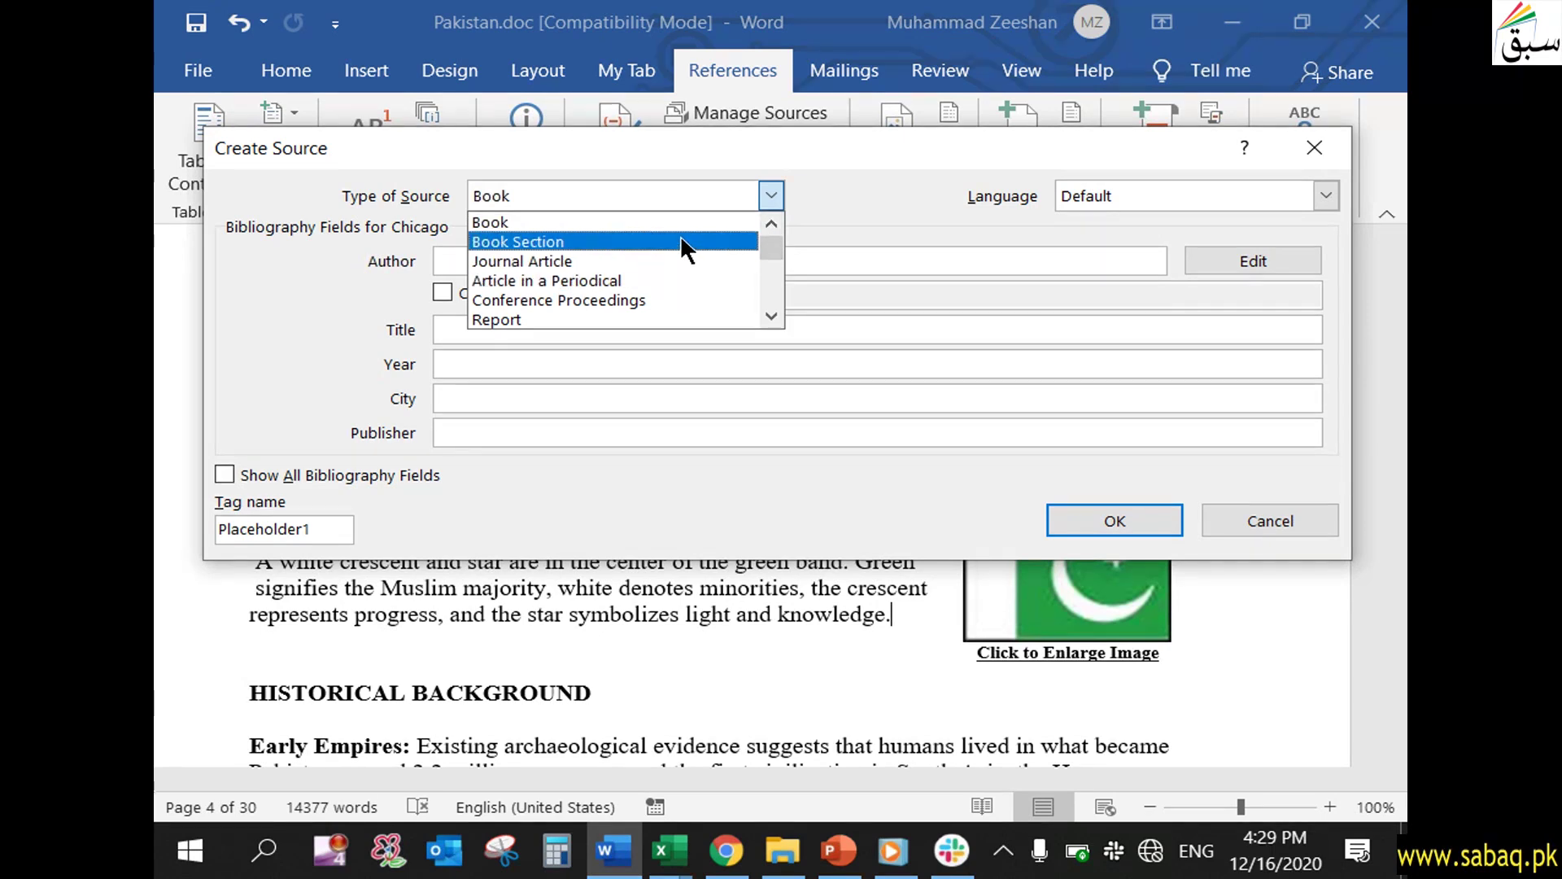
drag(772, 252, 770, 266)
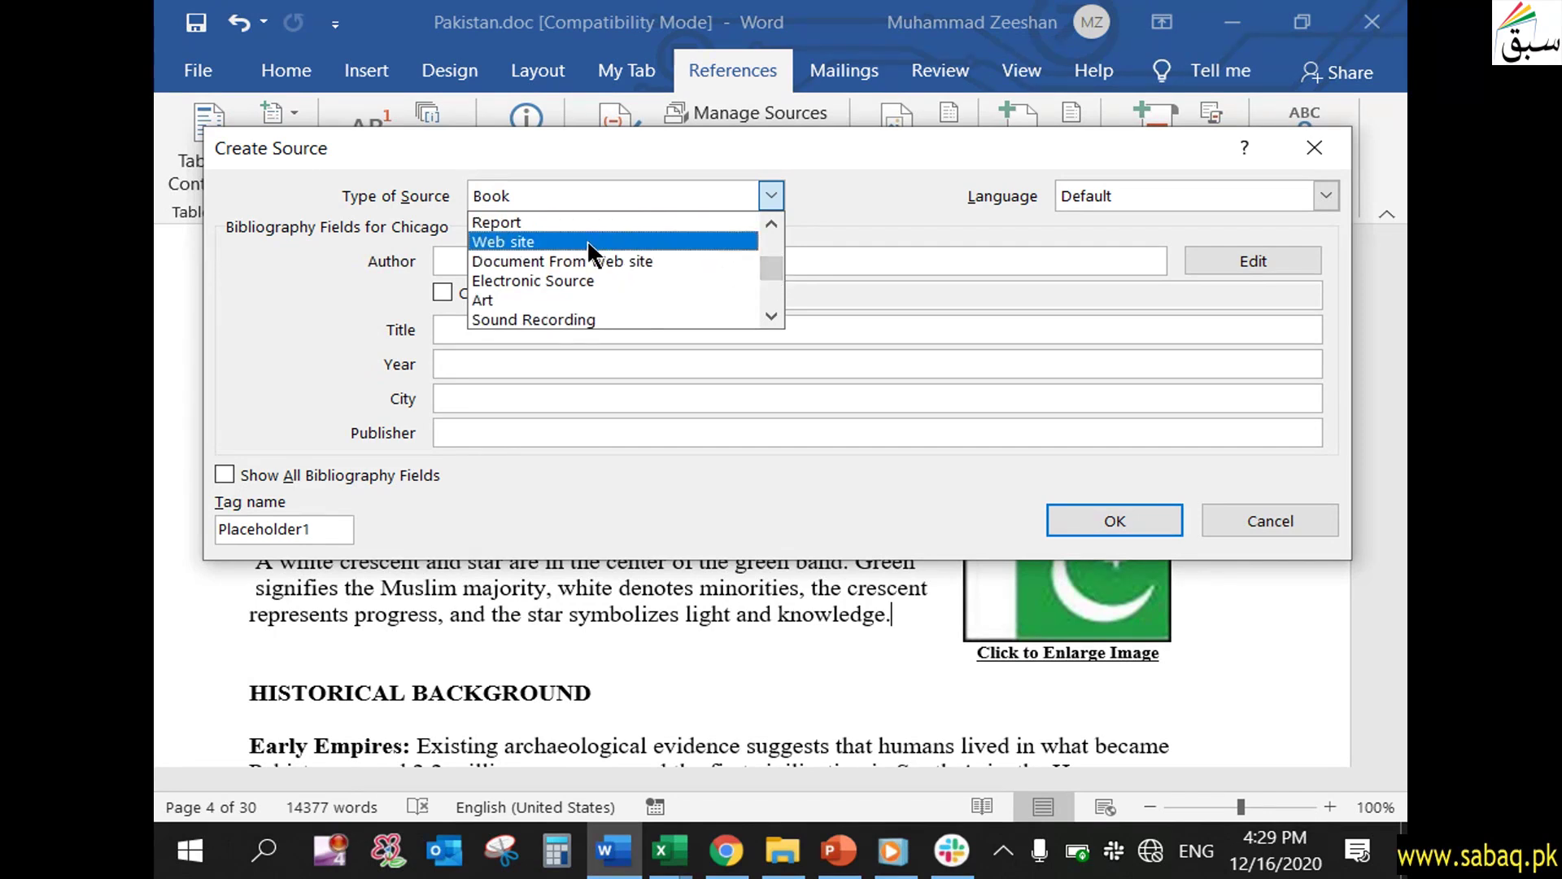
drag(773, 261, 765, 285)
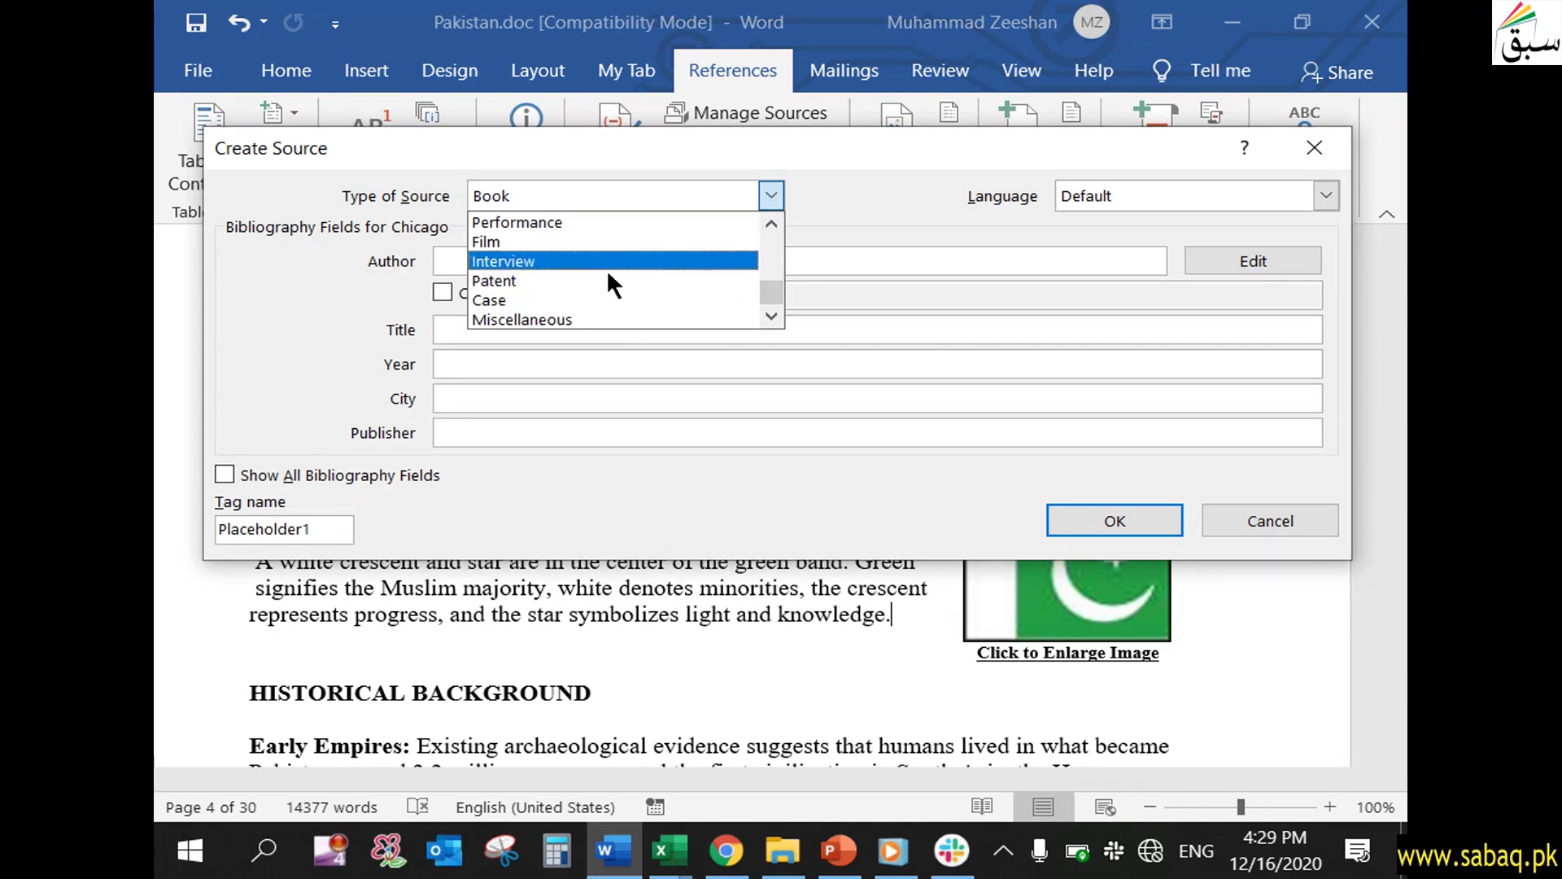
mouse_move(773, 291)
mouse_down()
mouse_move(779, 240)
mouse_move(777, 260)
mouse_up()
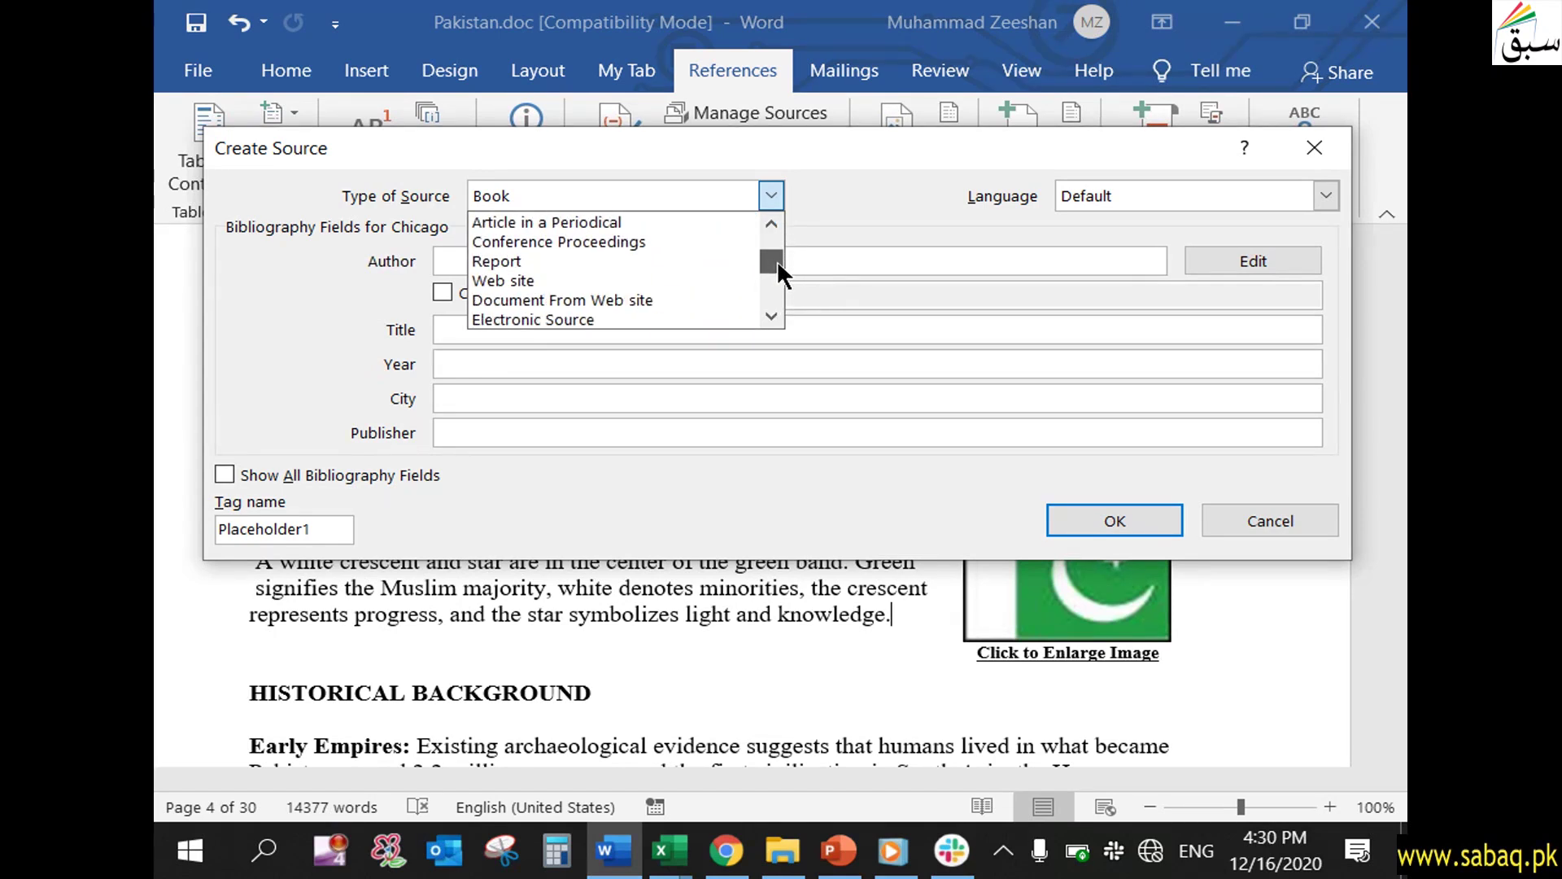
click(621, 276)
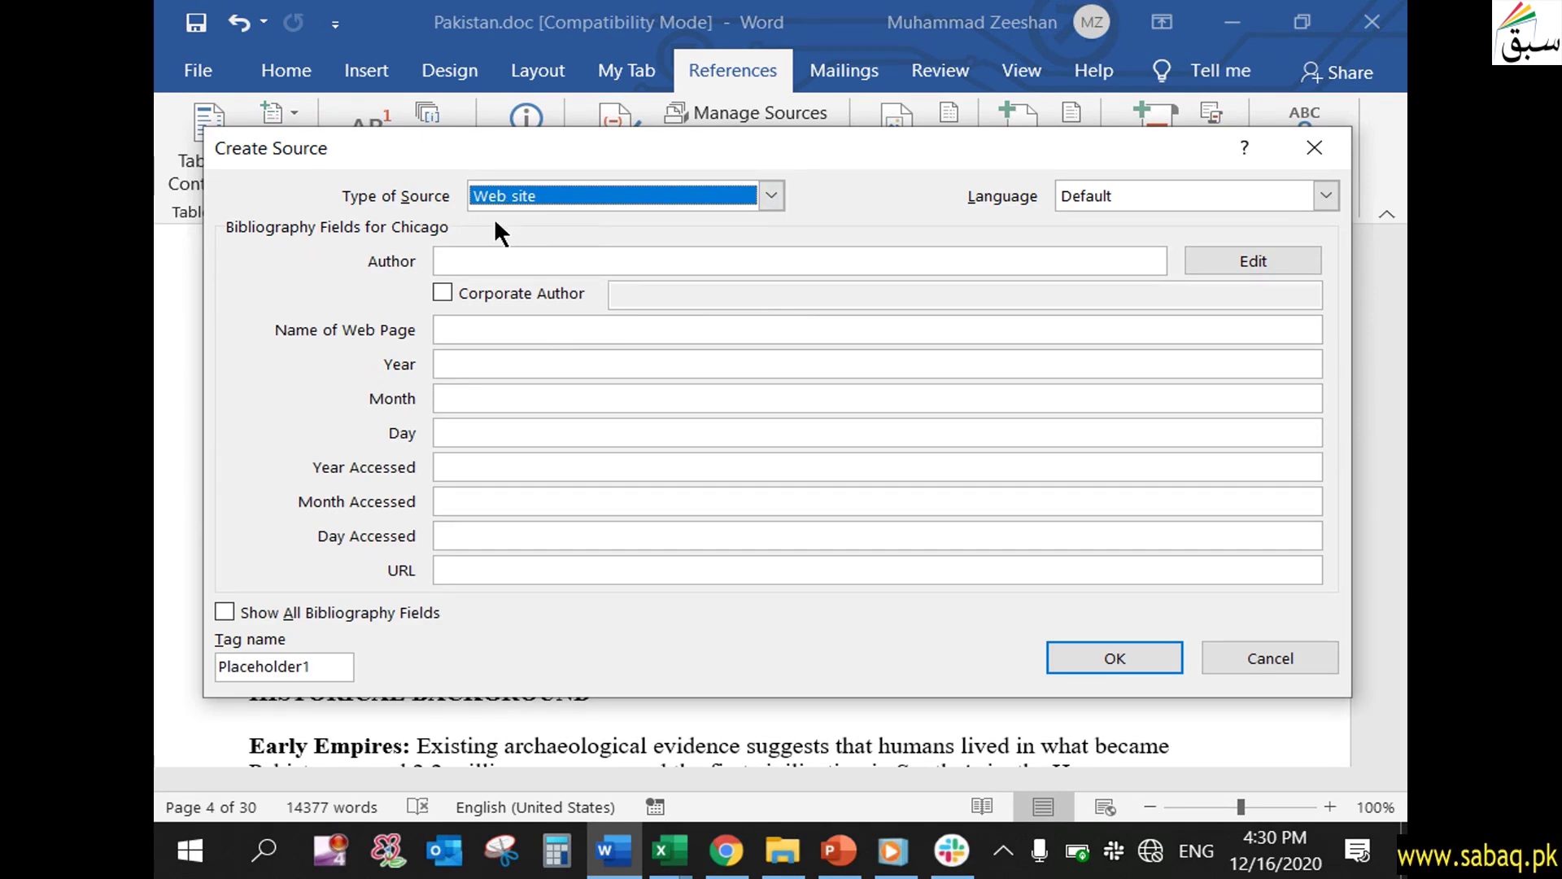
Examine the author, page name, date and access date fields available for the Web site source.
click(475, 260)
click(485, 325)
click(485, 360)
click(485, 396)
click(484, 431)
click(485, 465)
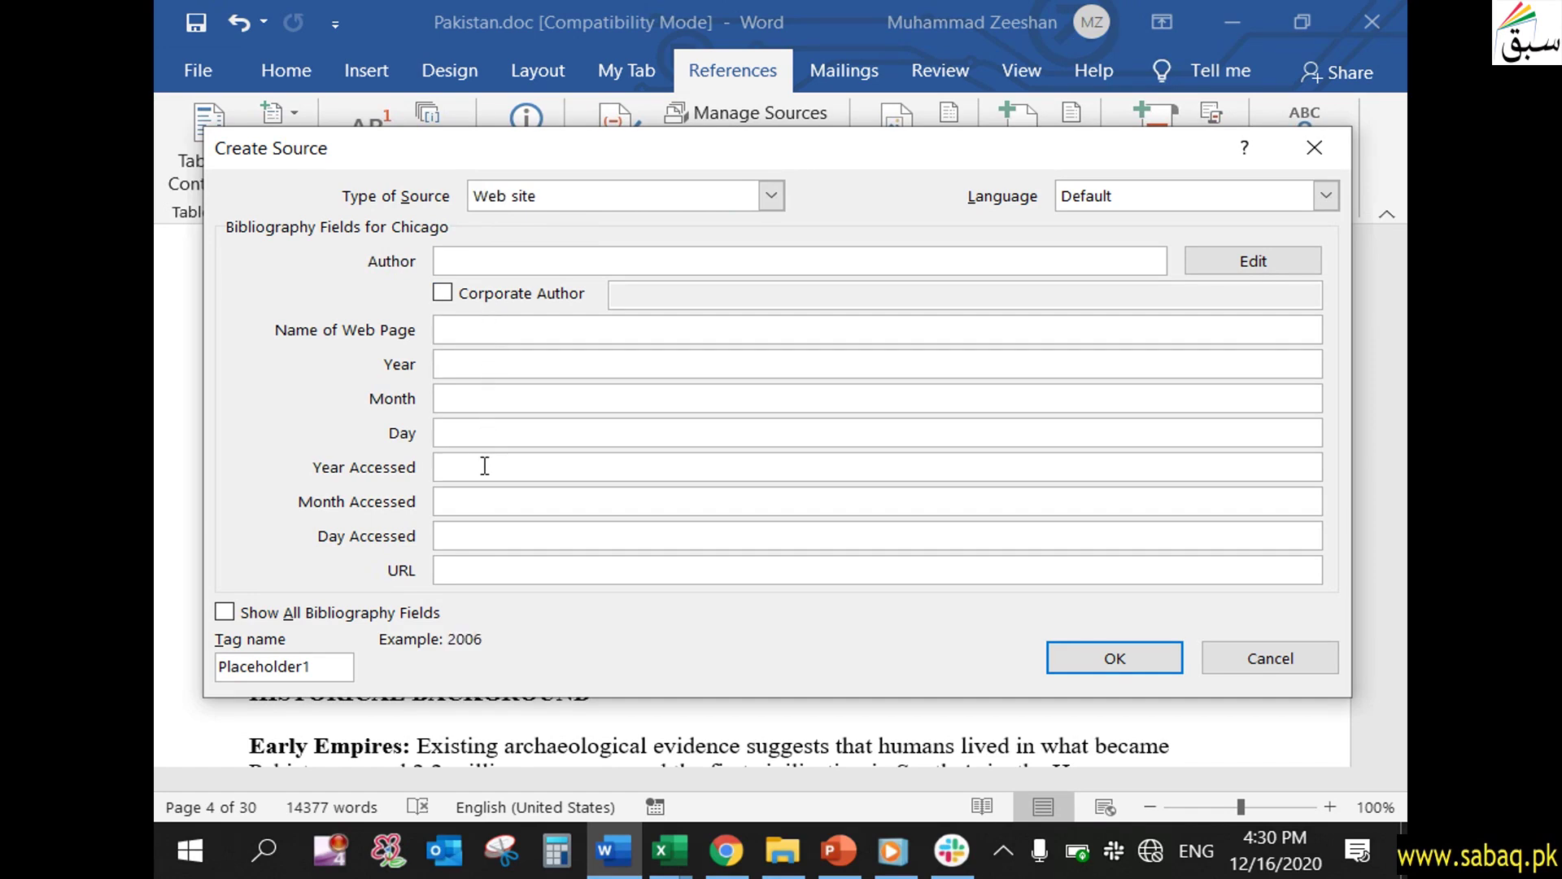
click(512, 257)
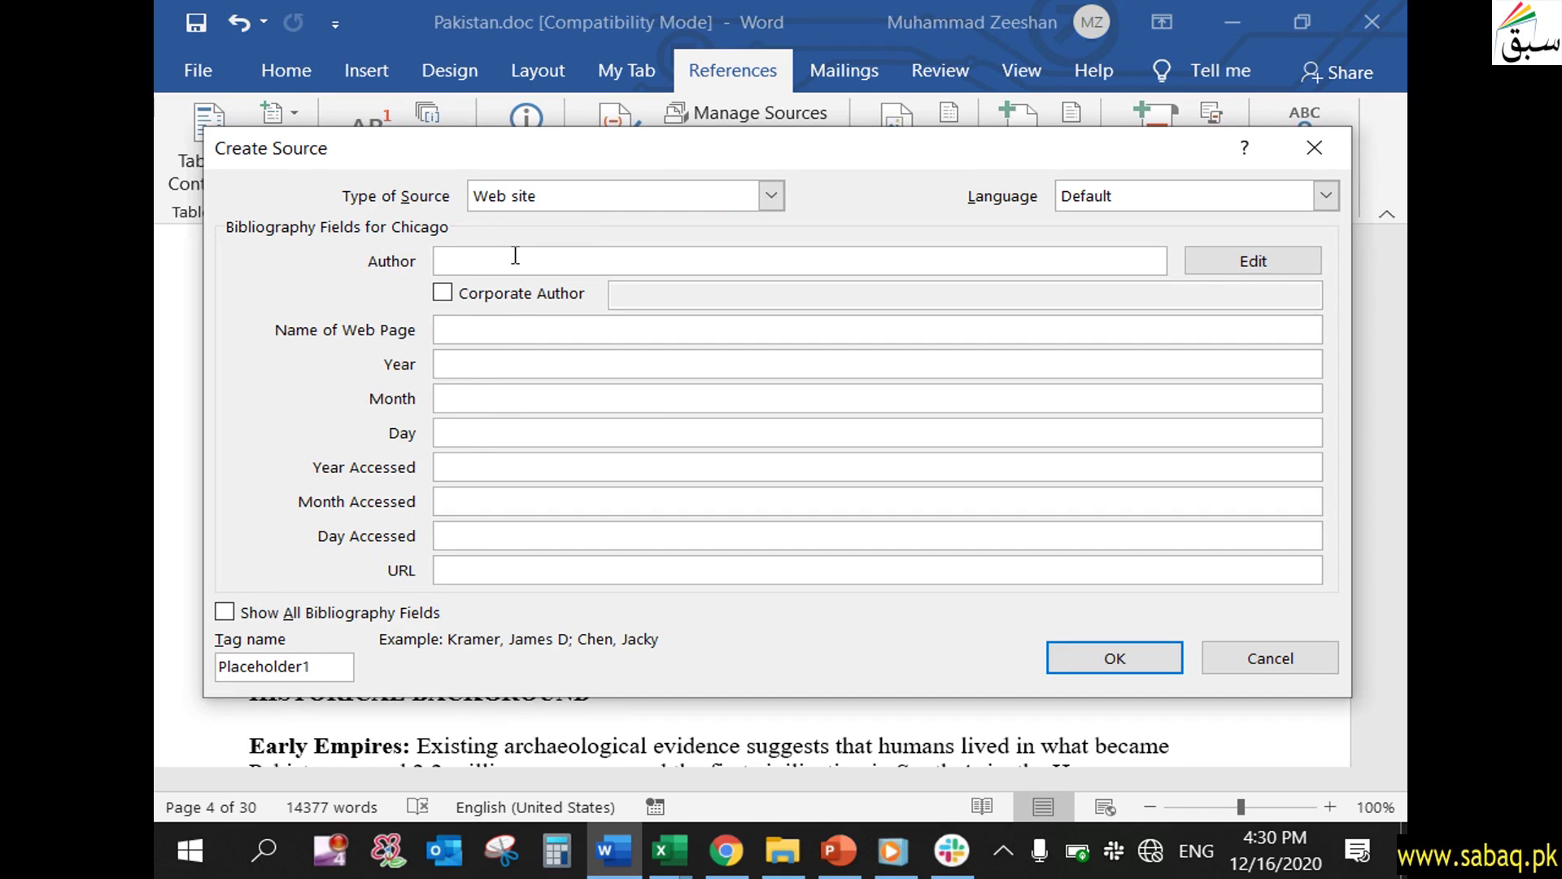
click(498, 329)
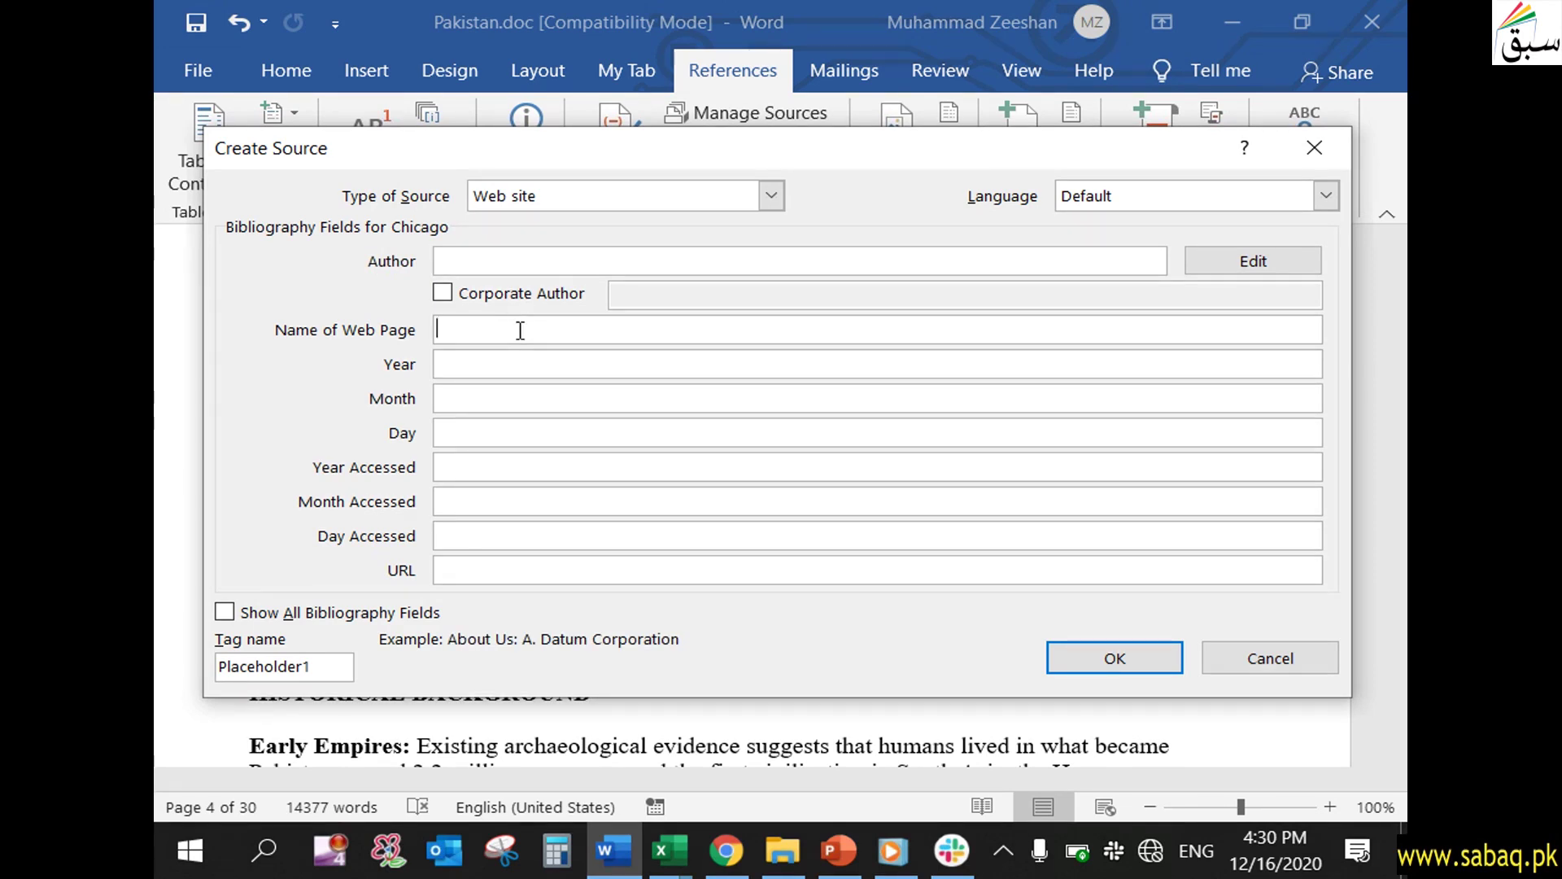
click(505, 365)
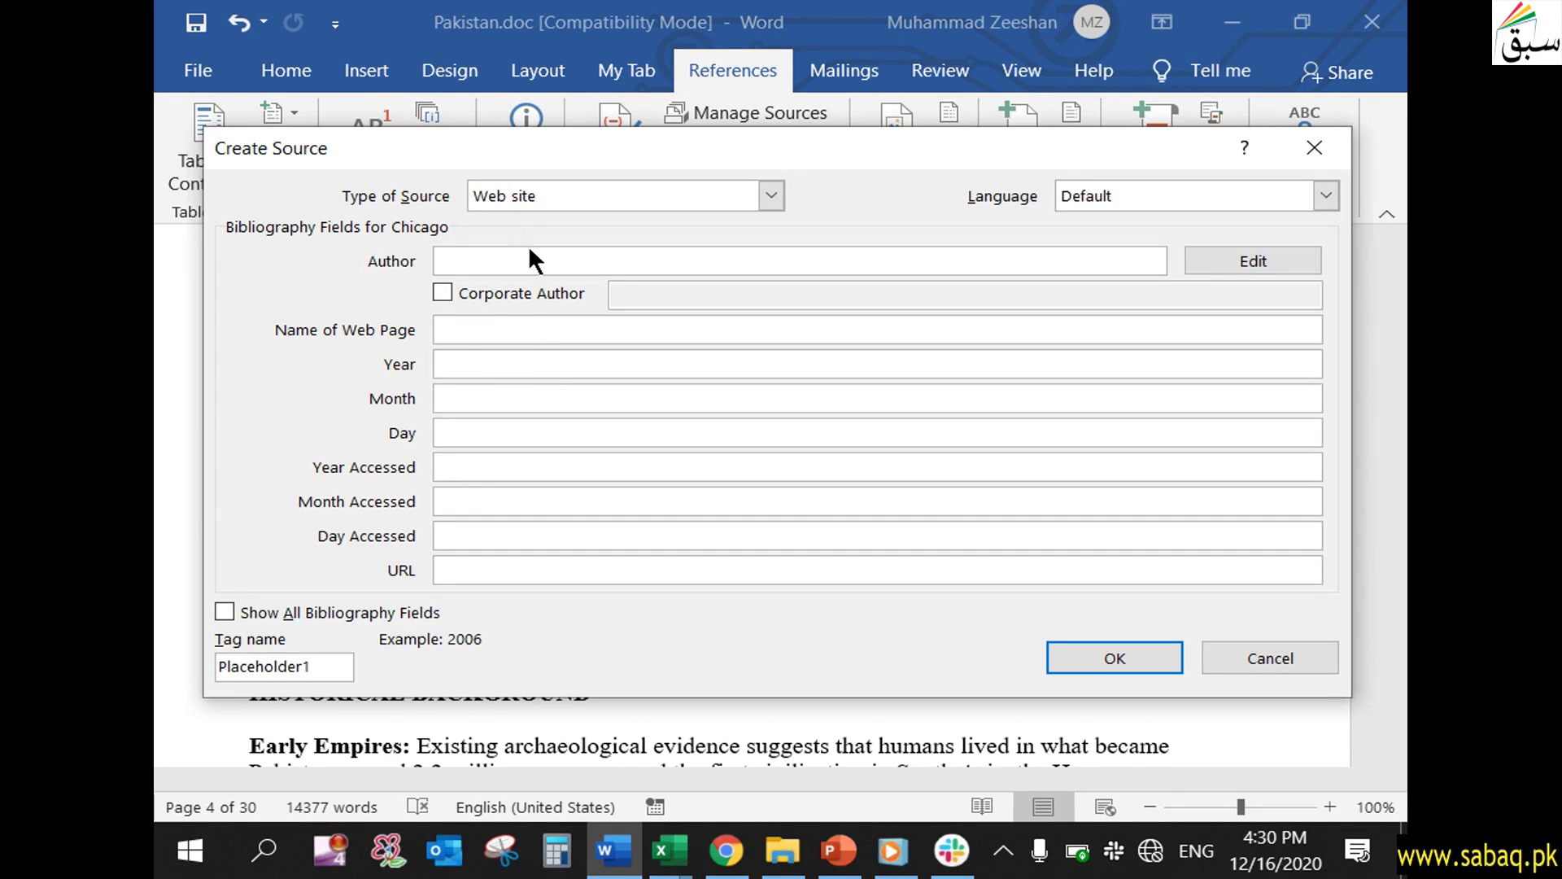
click(488, 396)
click(469, 432)
click(471, 464)
click(478, 568)
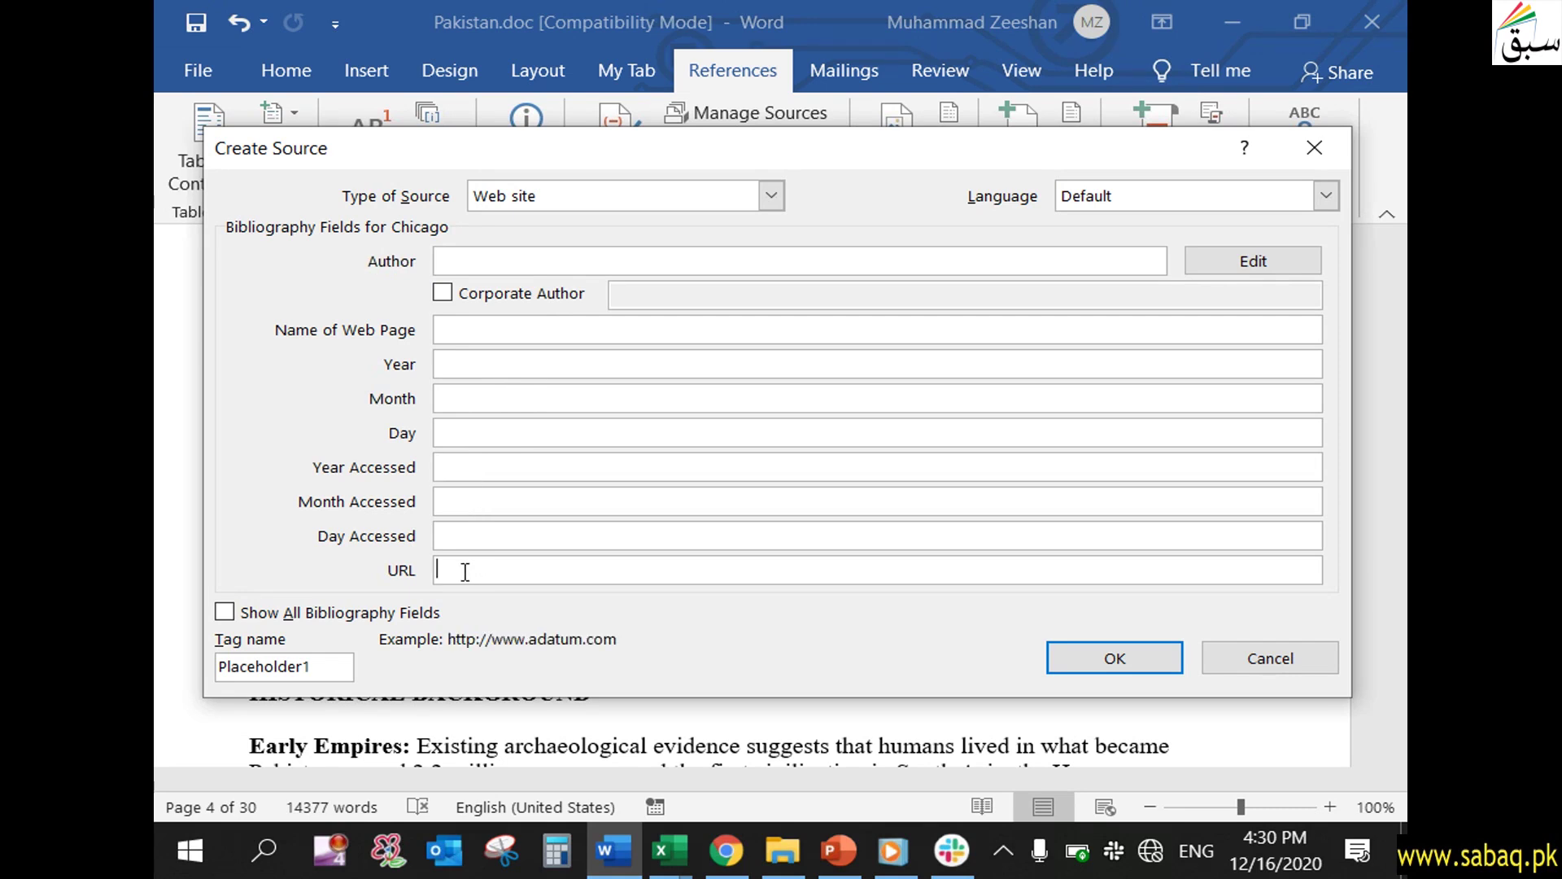
text(www.wikipedi)
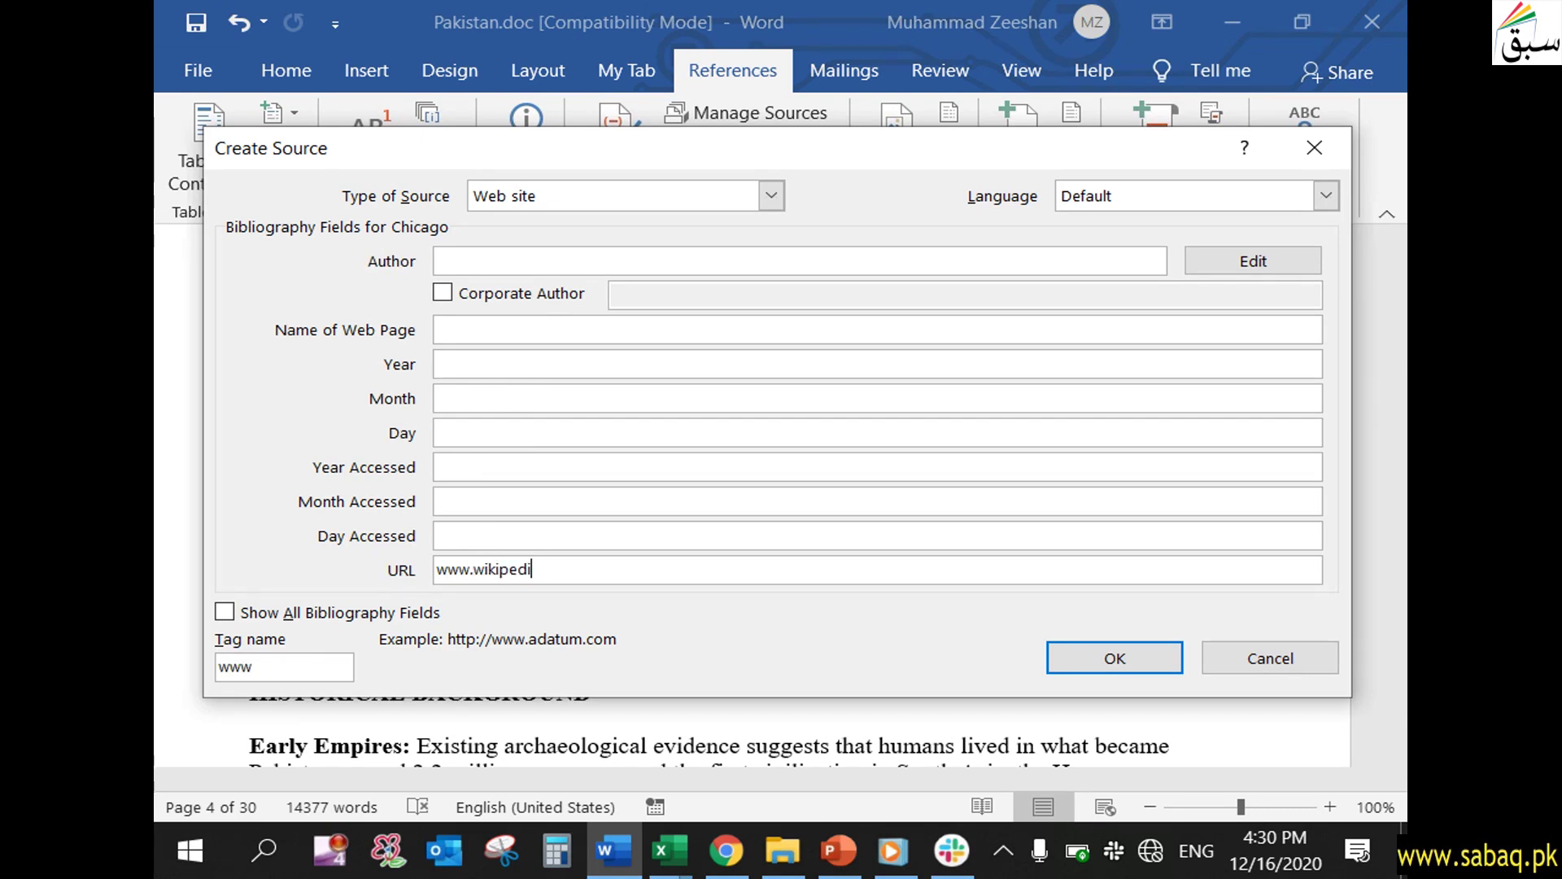
text(a.org)
click(587, 327)
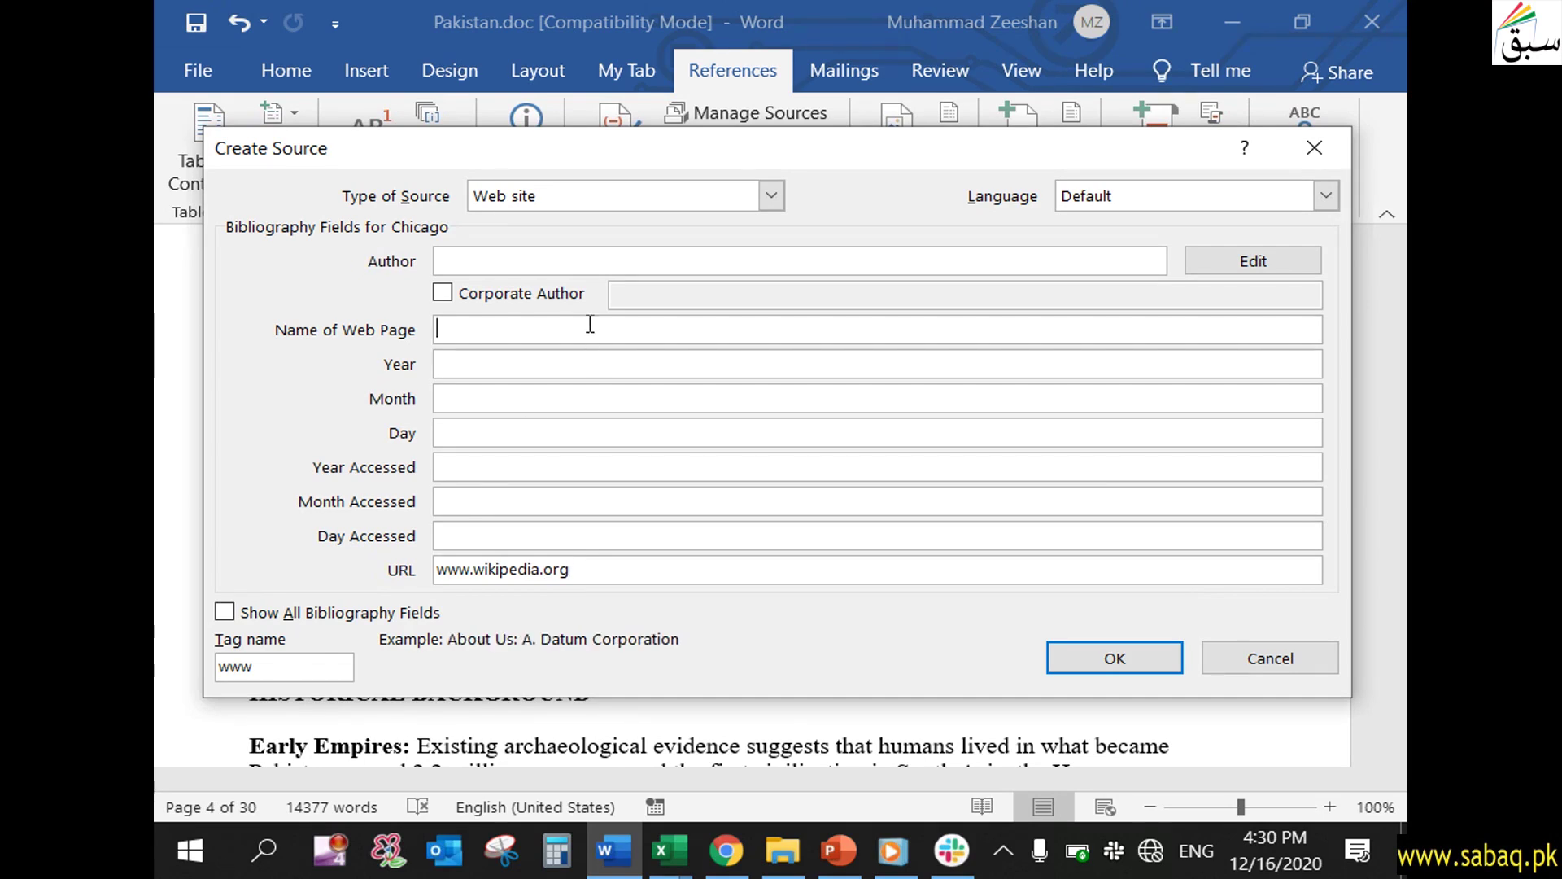
text(Wikipedia)
click(633, 363)
click(622, 431)
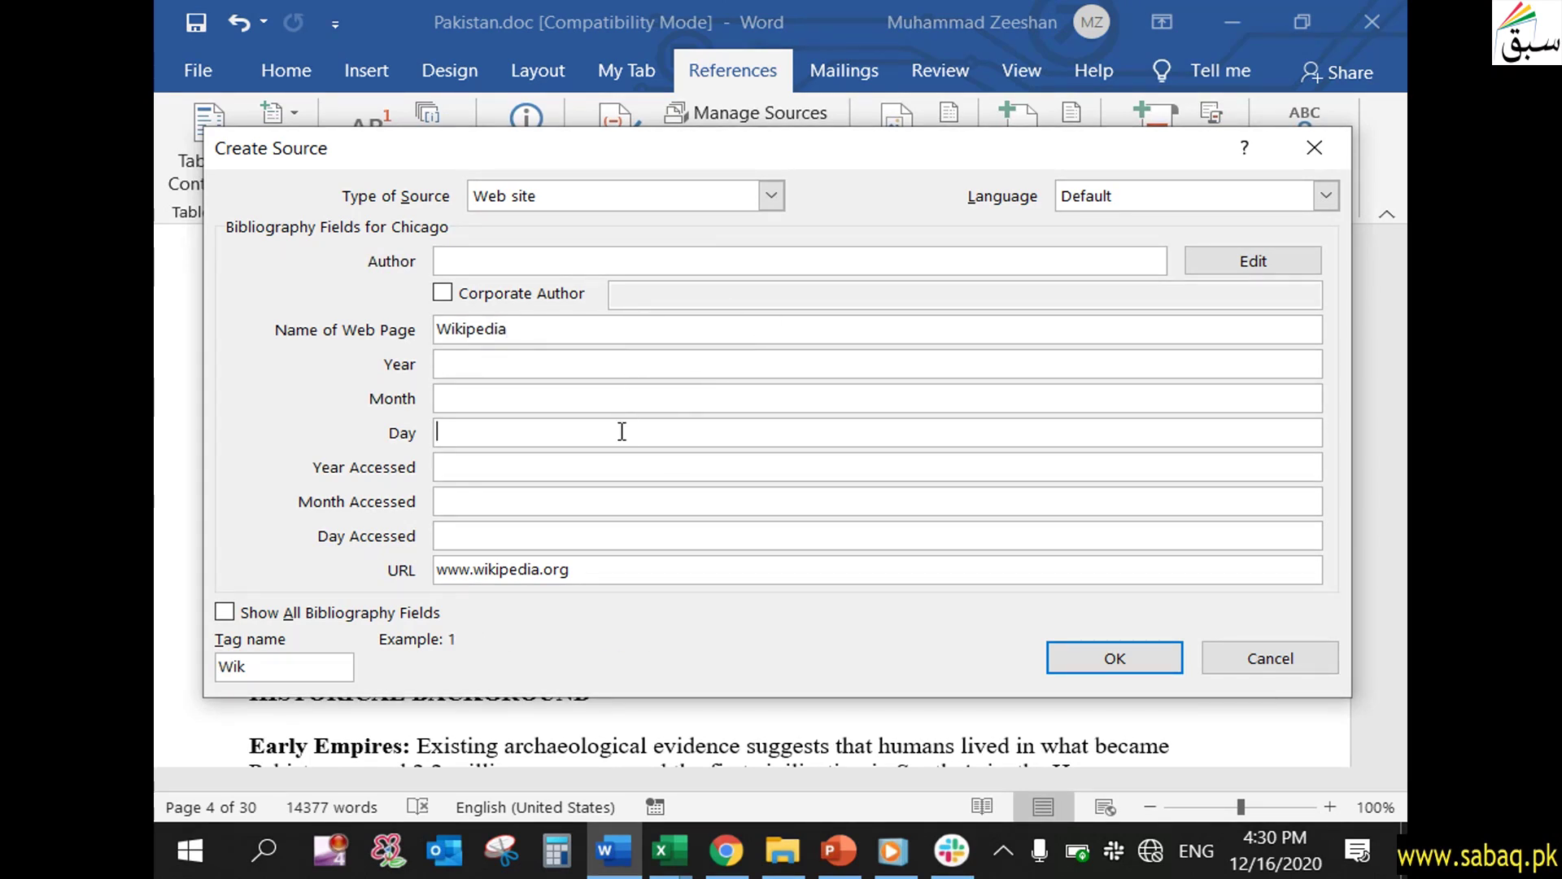
Set the source's author to Wikipedia and insert its citation after the Flag paragraph.
click(463, 363)
click(493, 260)
text(W)
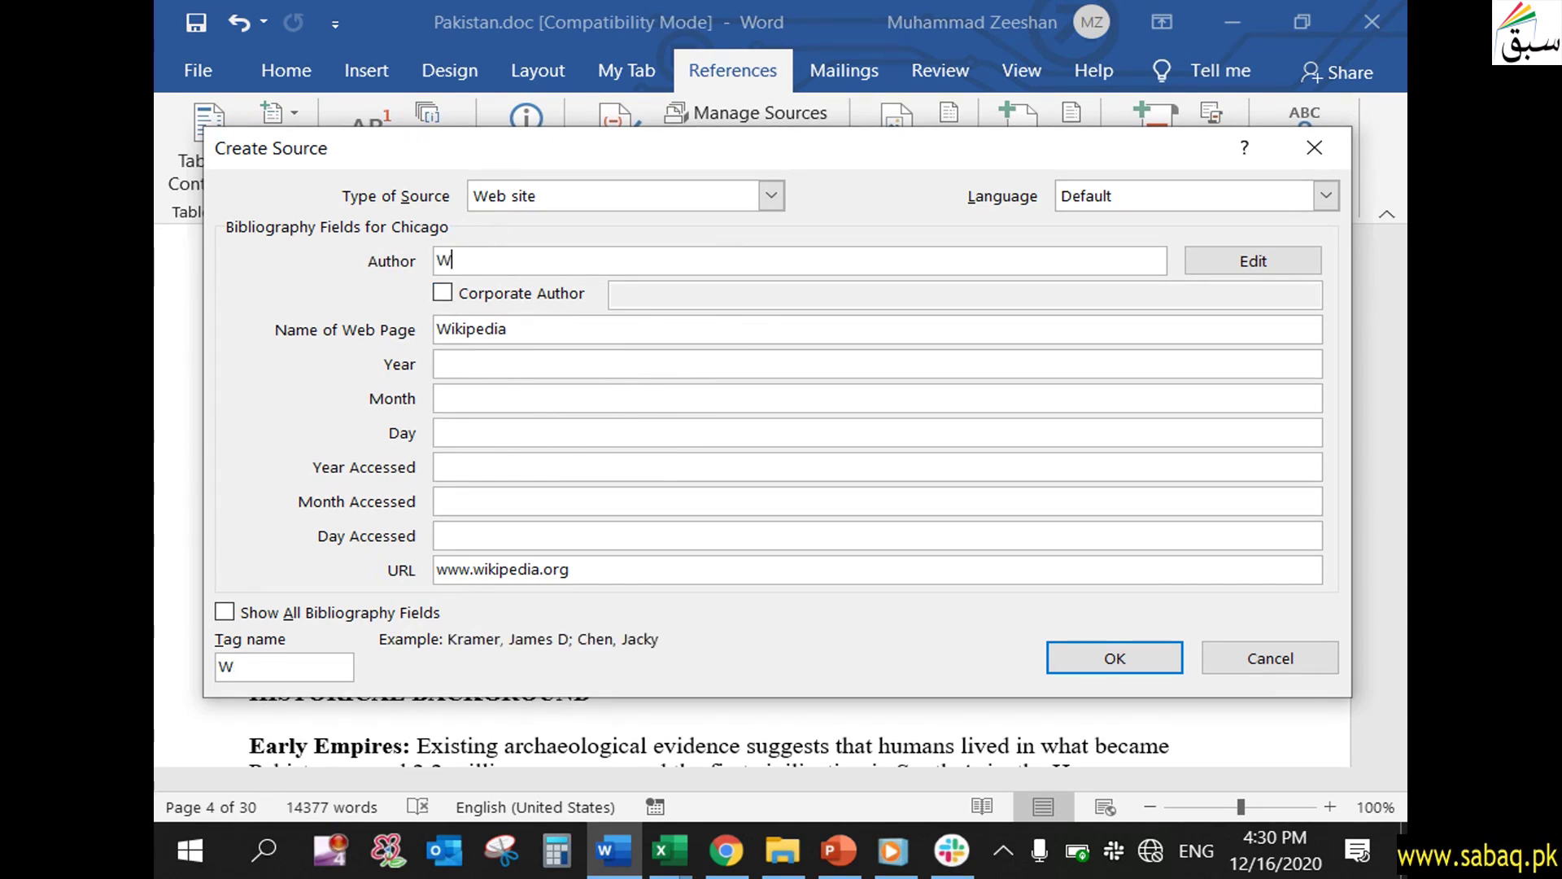
text(ikipedia)
click(594, 436)
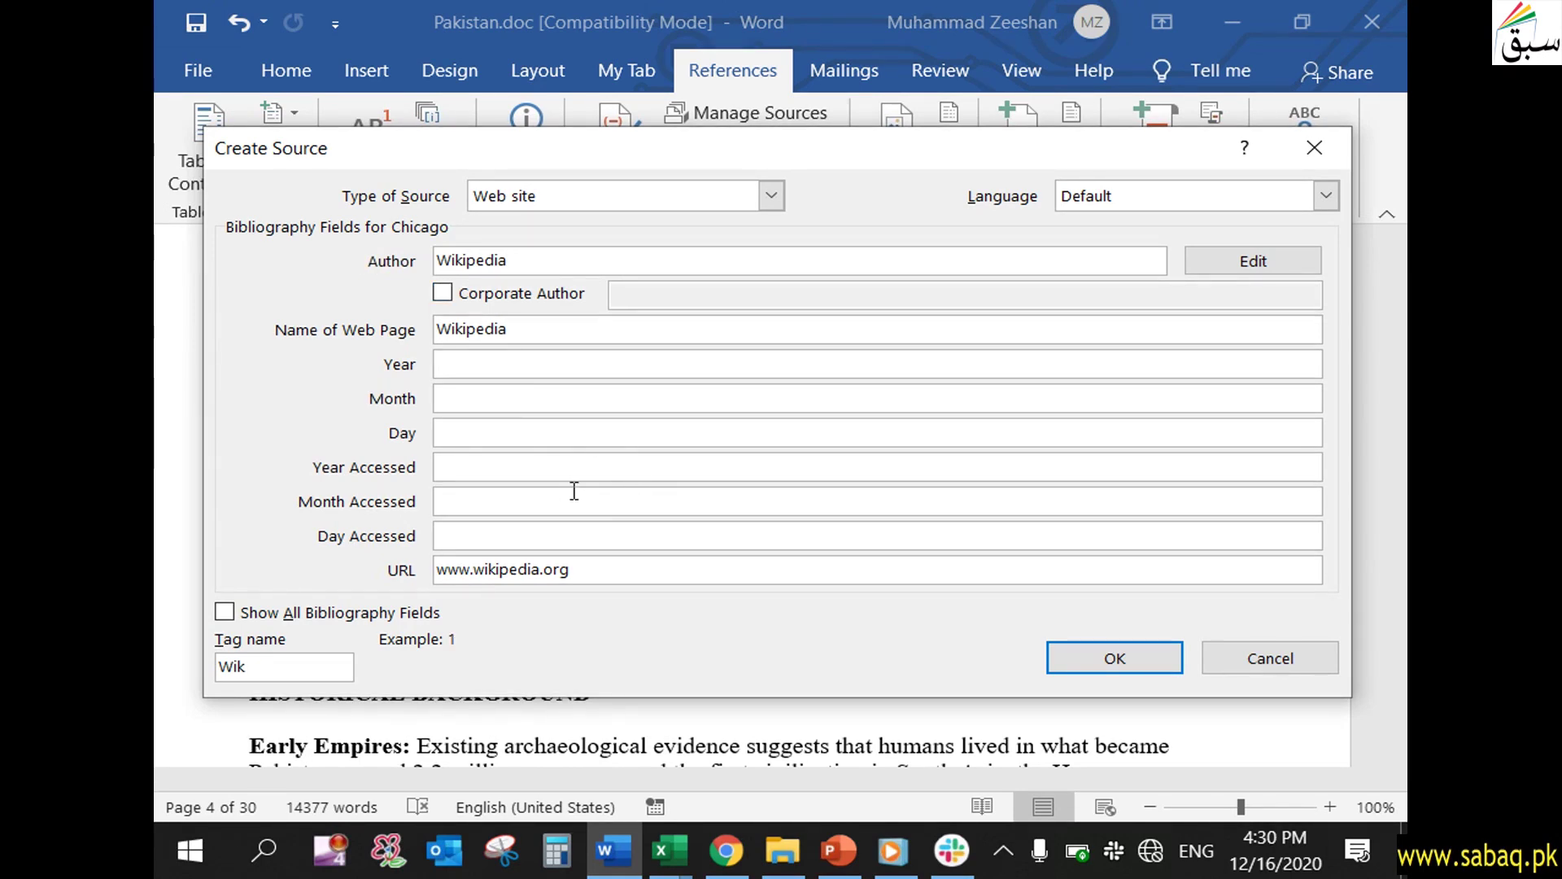
click(282, 672)
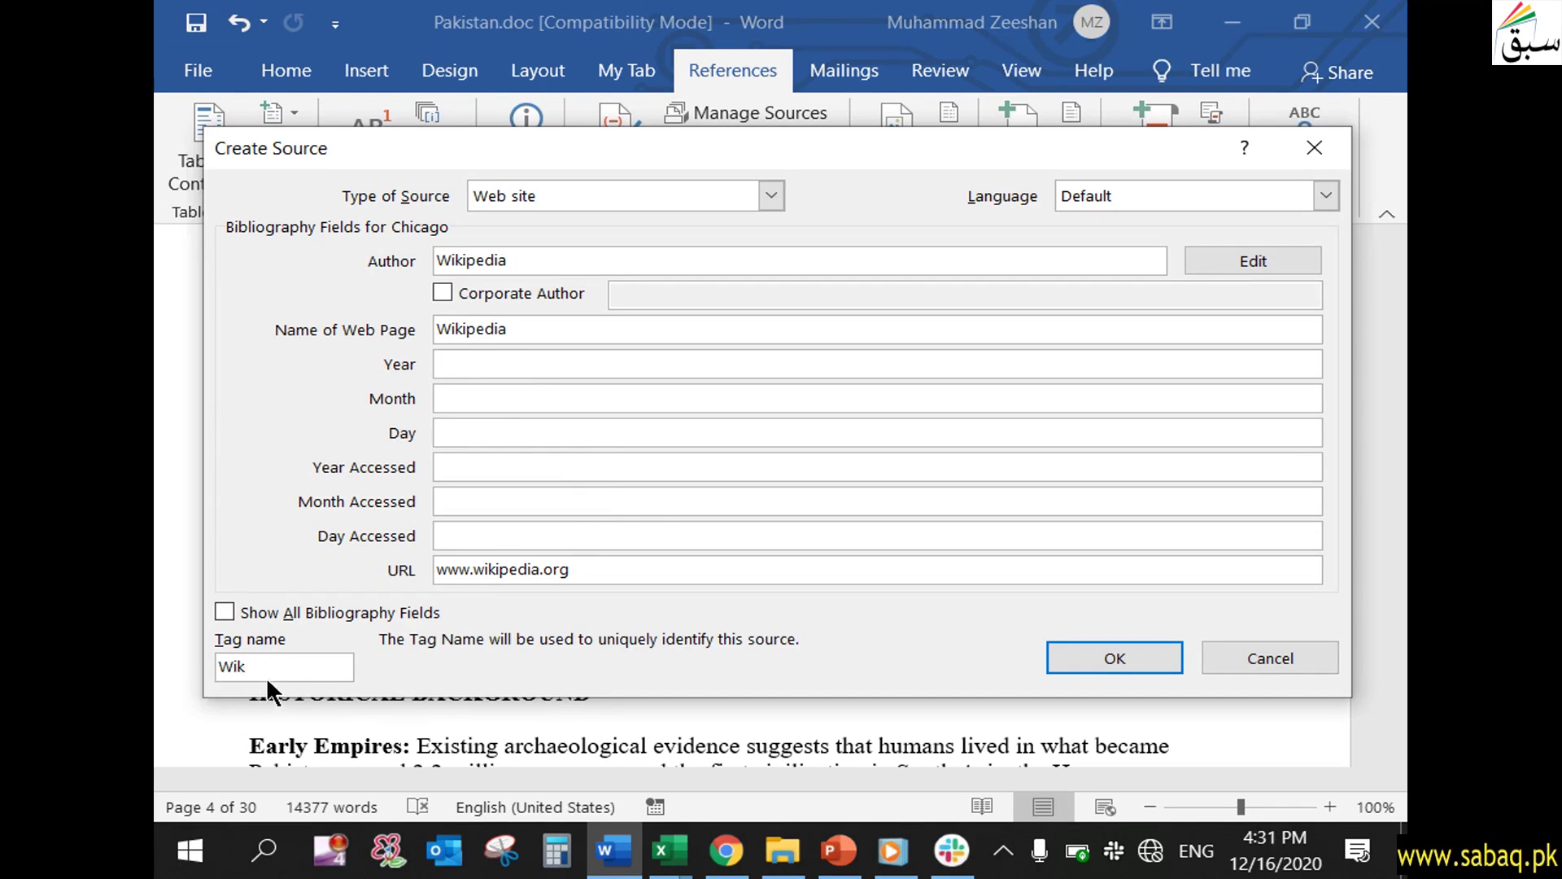
click(1160, 651)
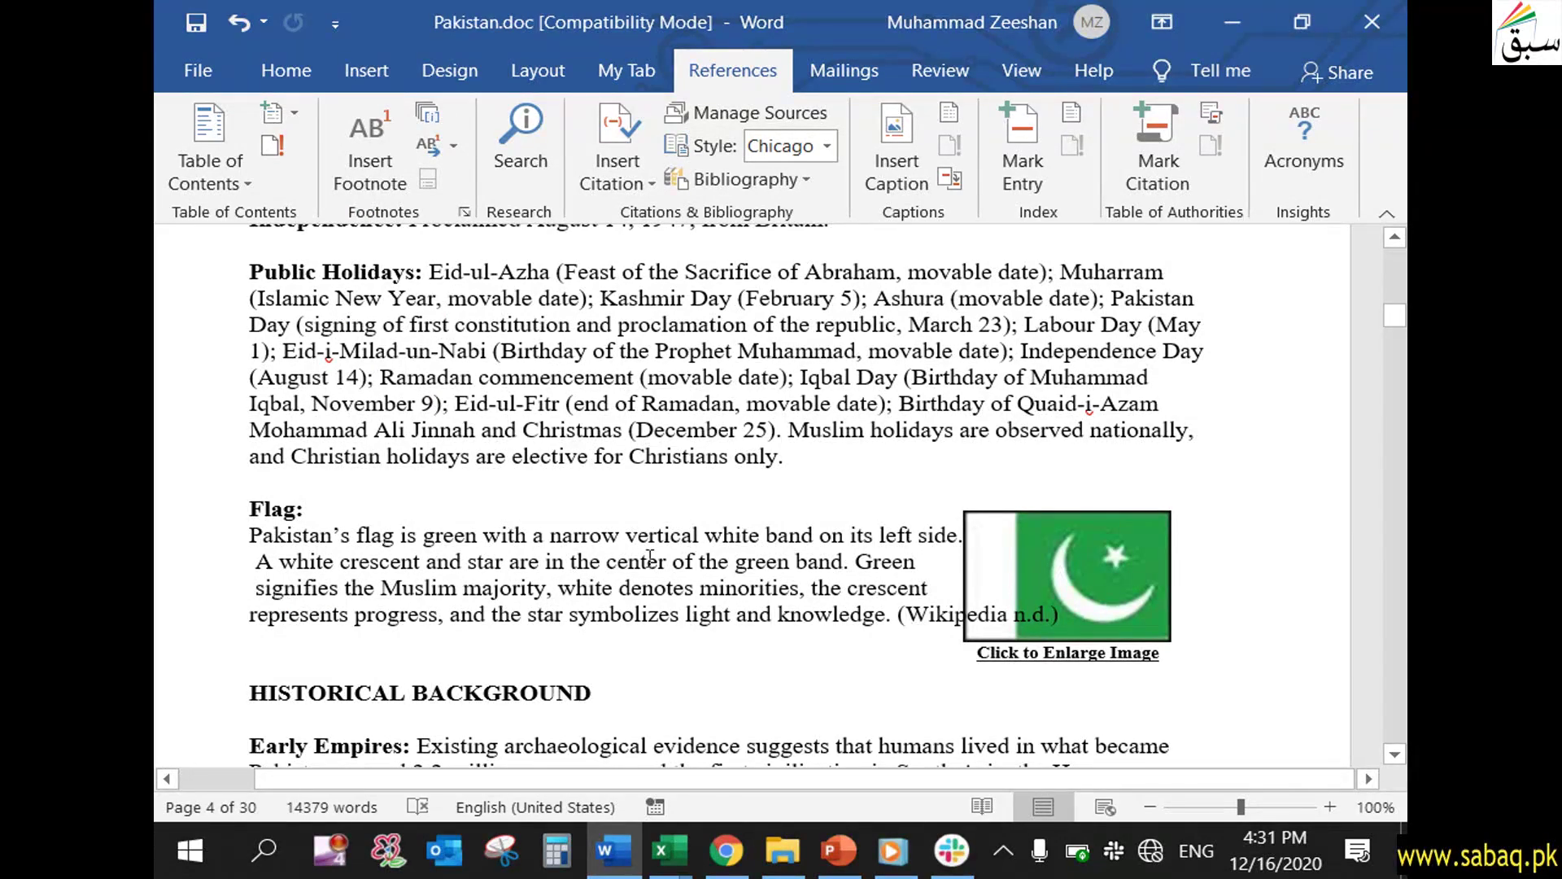
Cite the existing Wikipedia source at the end of the paragraph on nontraditional energy sources, page 15.
click(909, 615)
click(932, 645)
drag(1399, 323, 1402, 505)
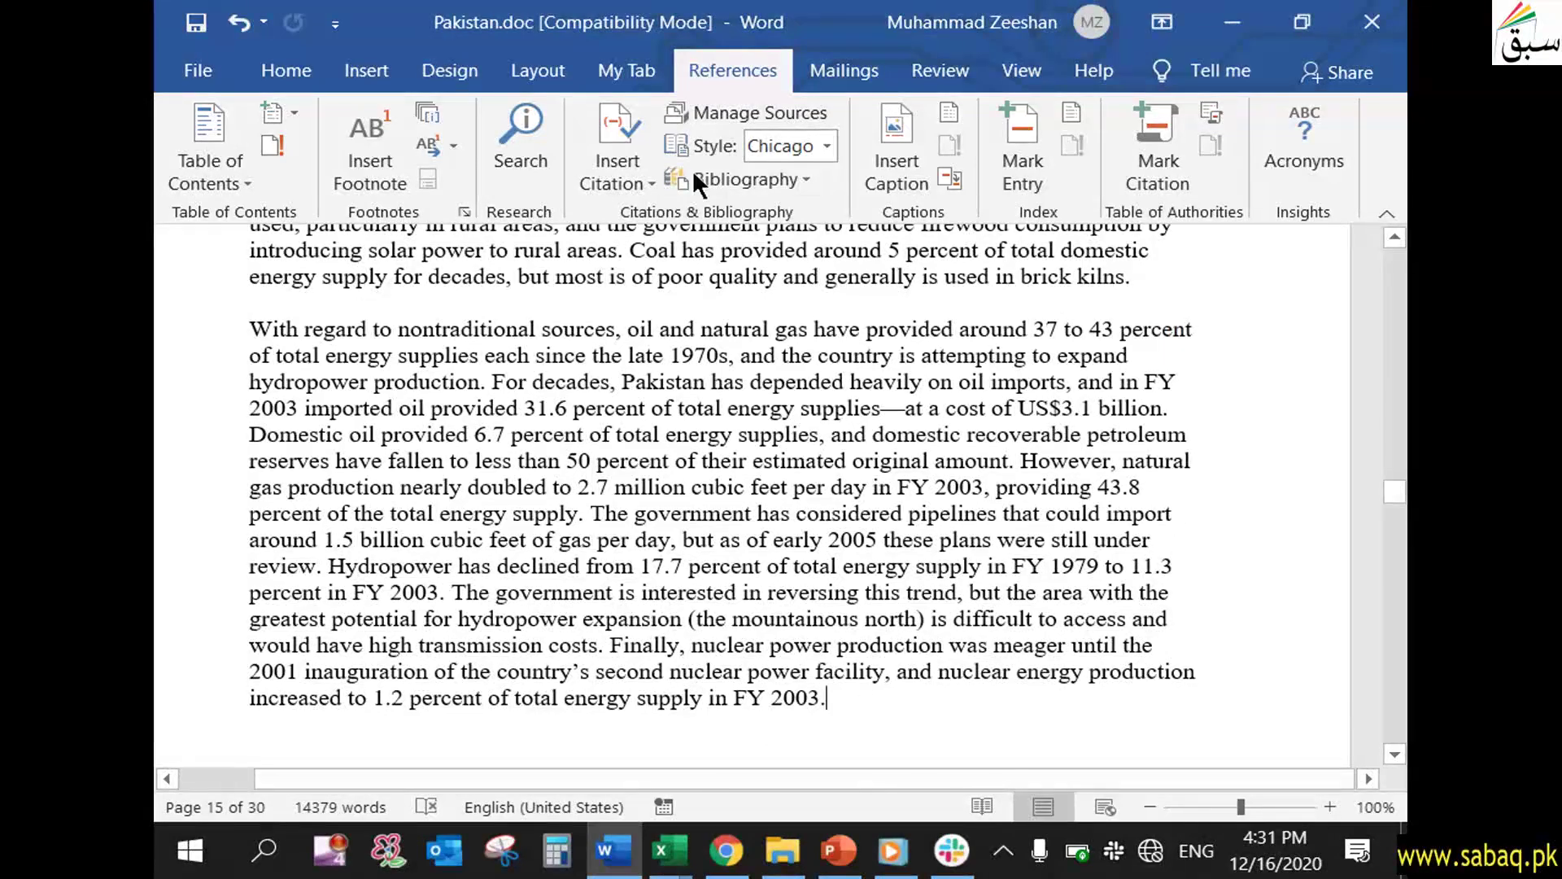
click(634, 184)
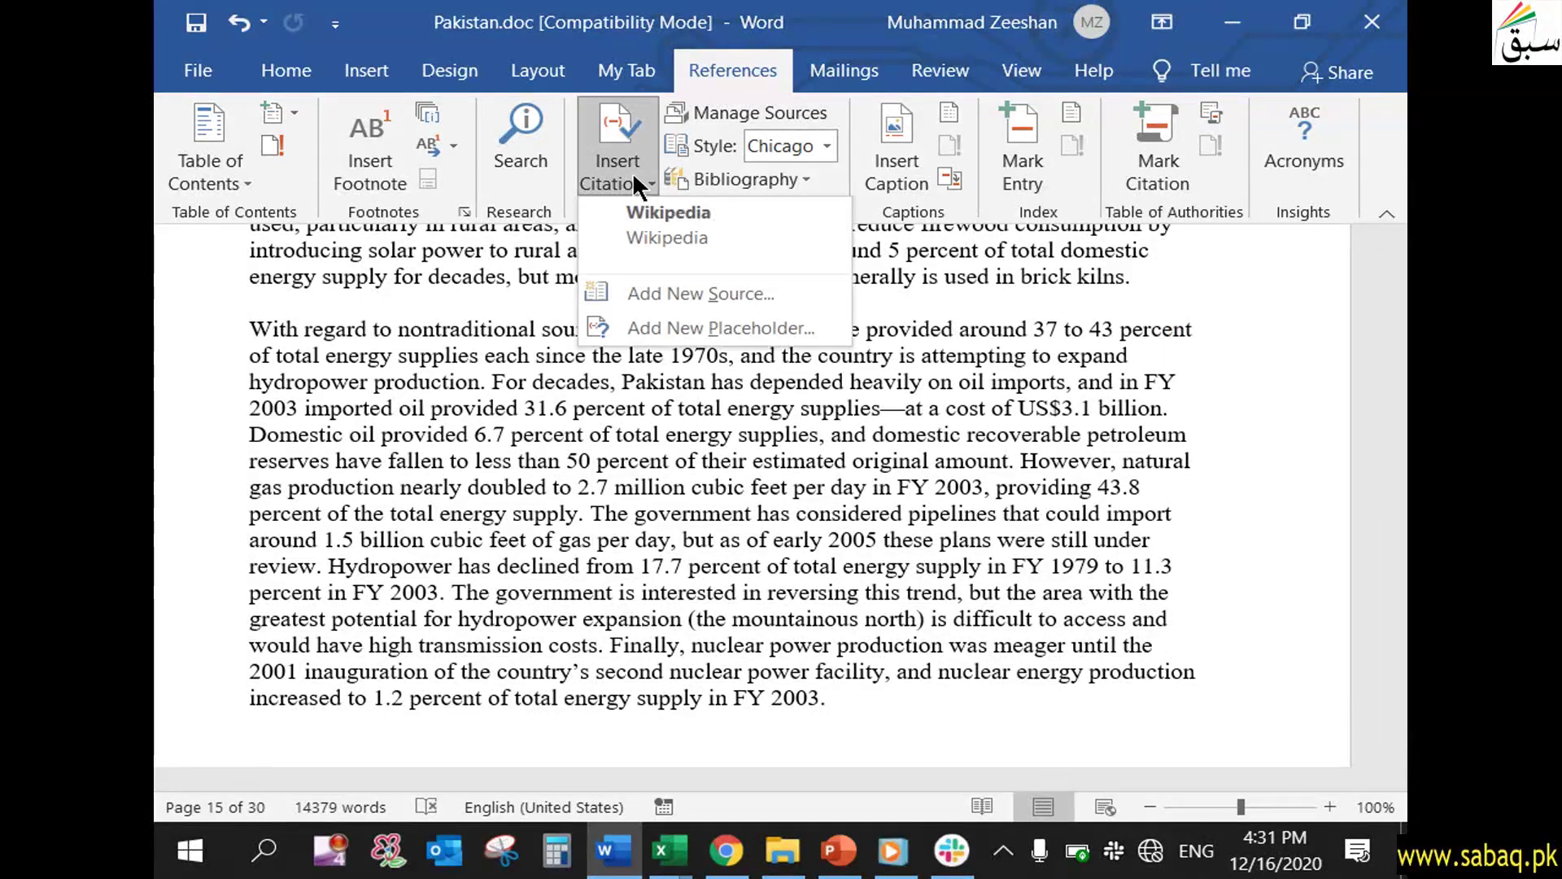
click(715, 227)
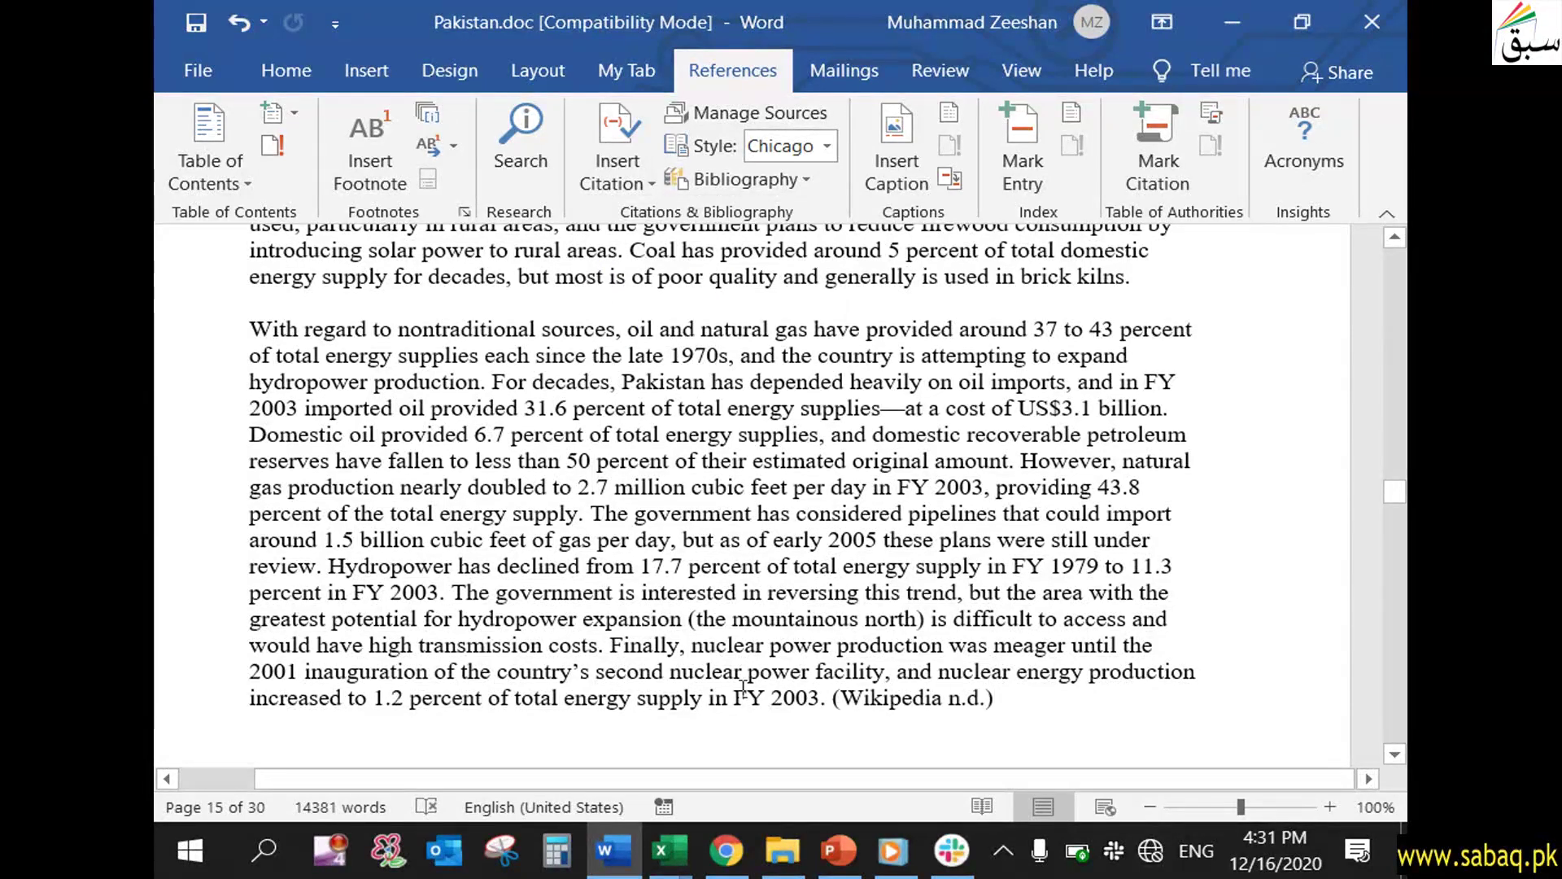
scroll(742, 687, down, 1)
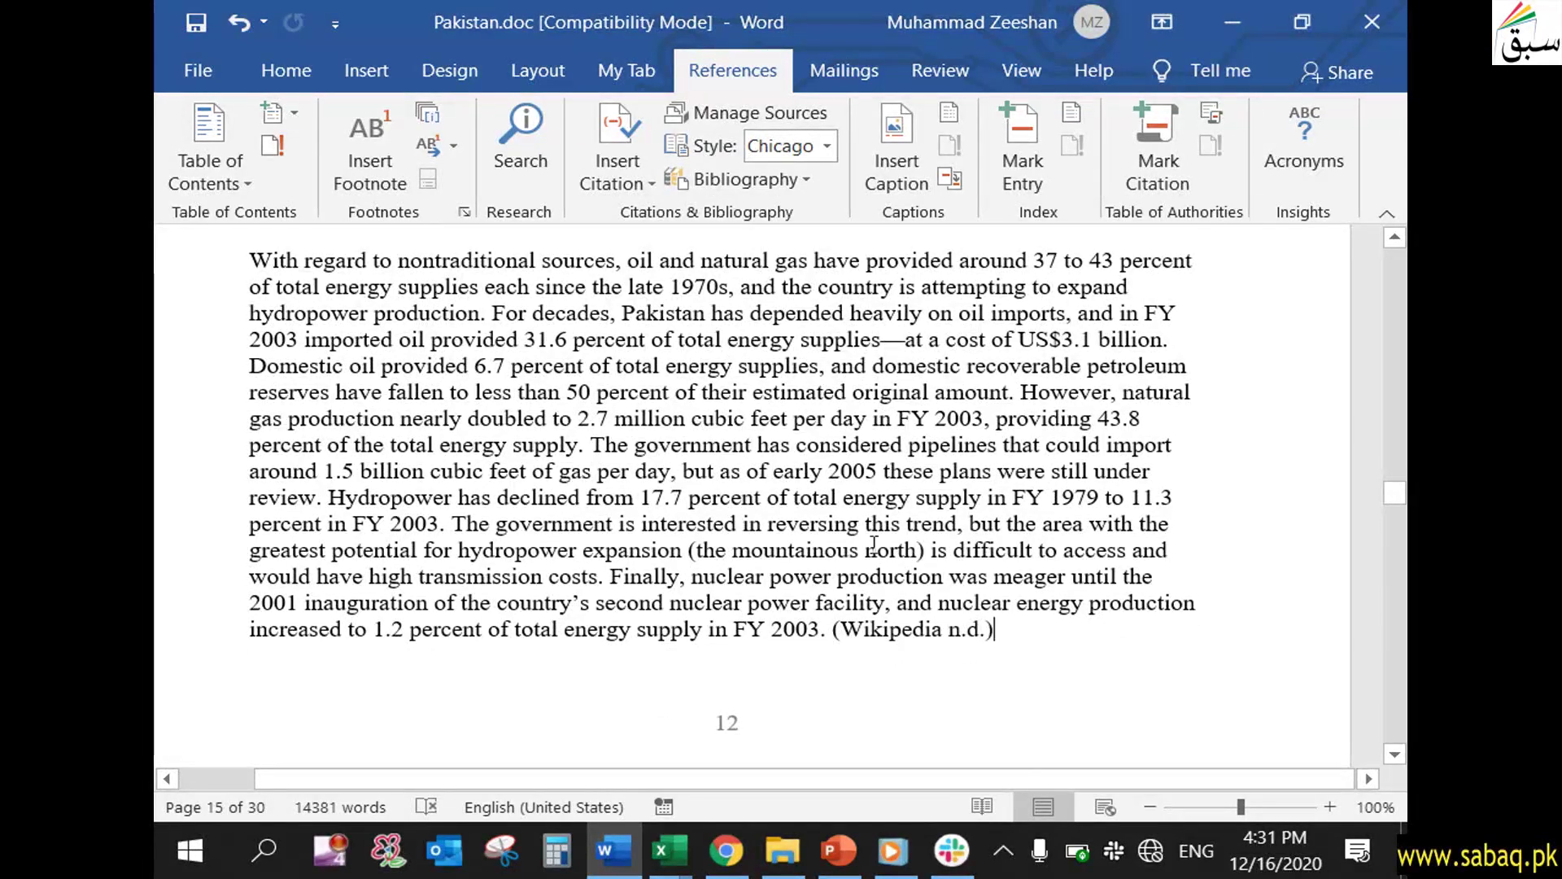
click(999, 632)
Cite the Wikipedia source at the end of the Foreign Investment paragraph on page 18.
drag(1395, 493, 1403, 534)
click(753, 519)
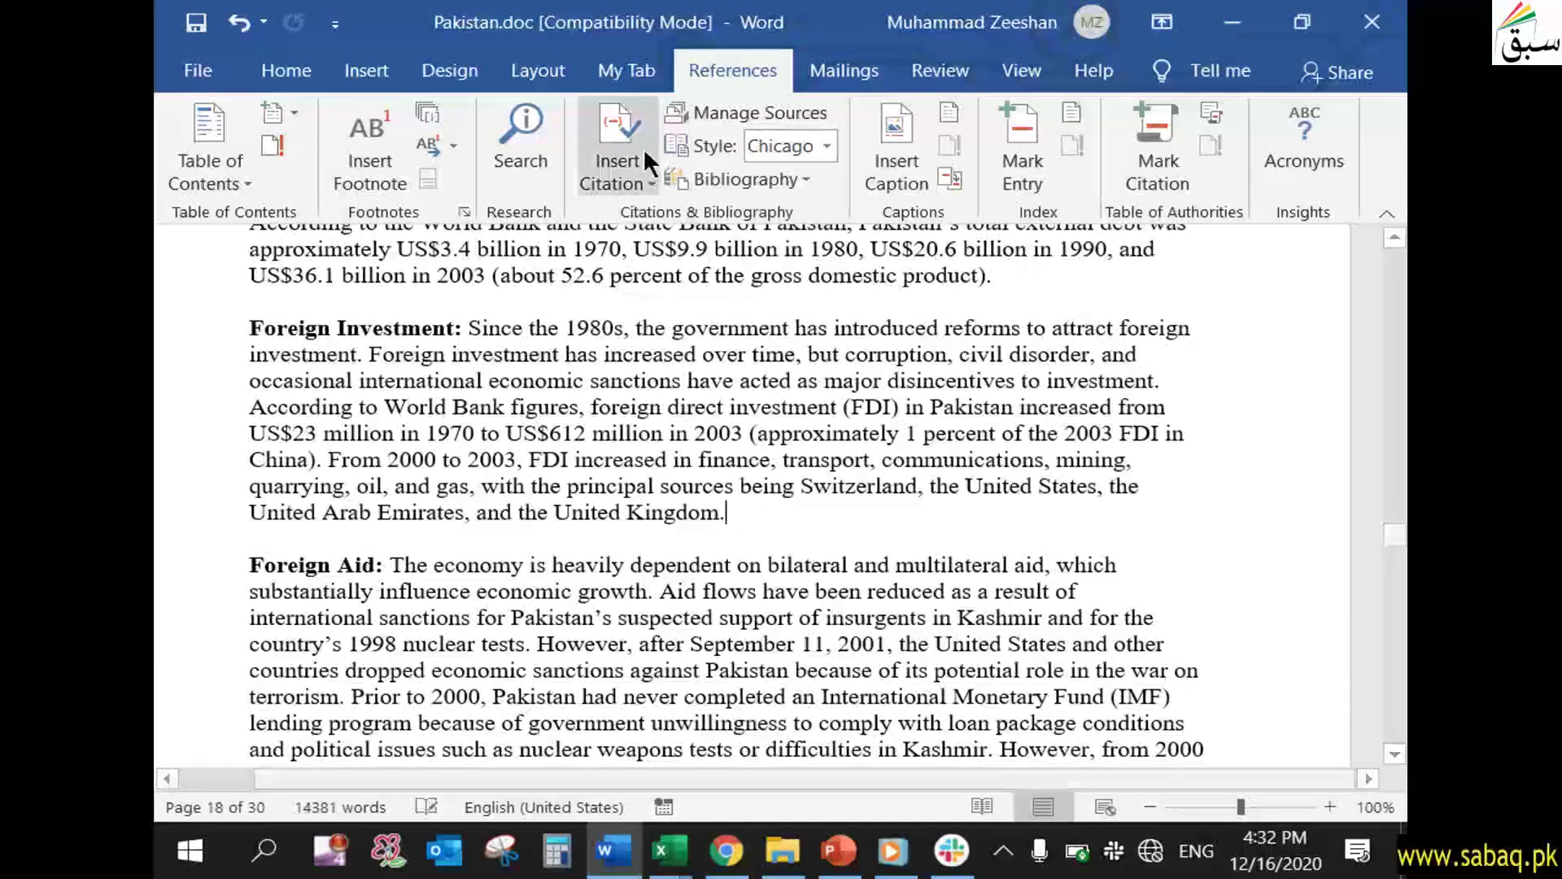
click(642, 148)
click(686, 232)
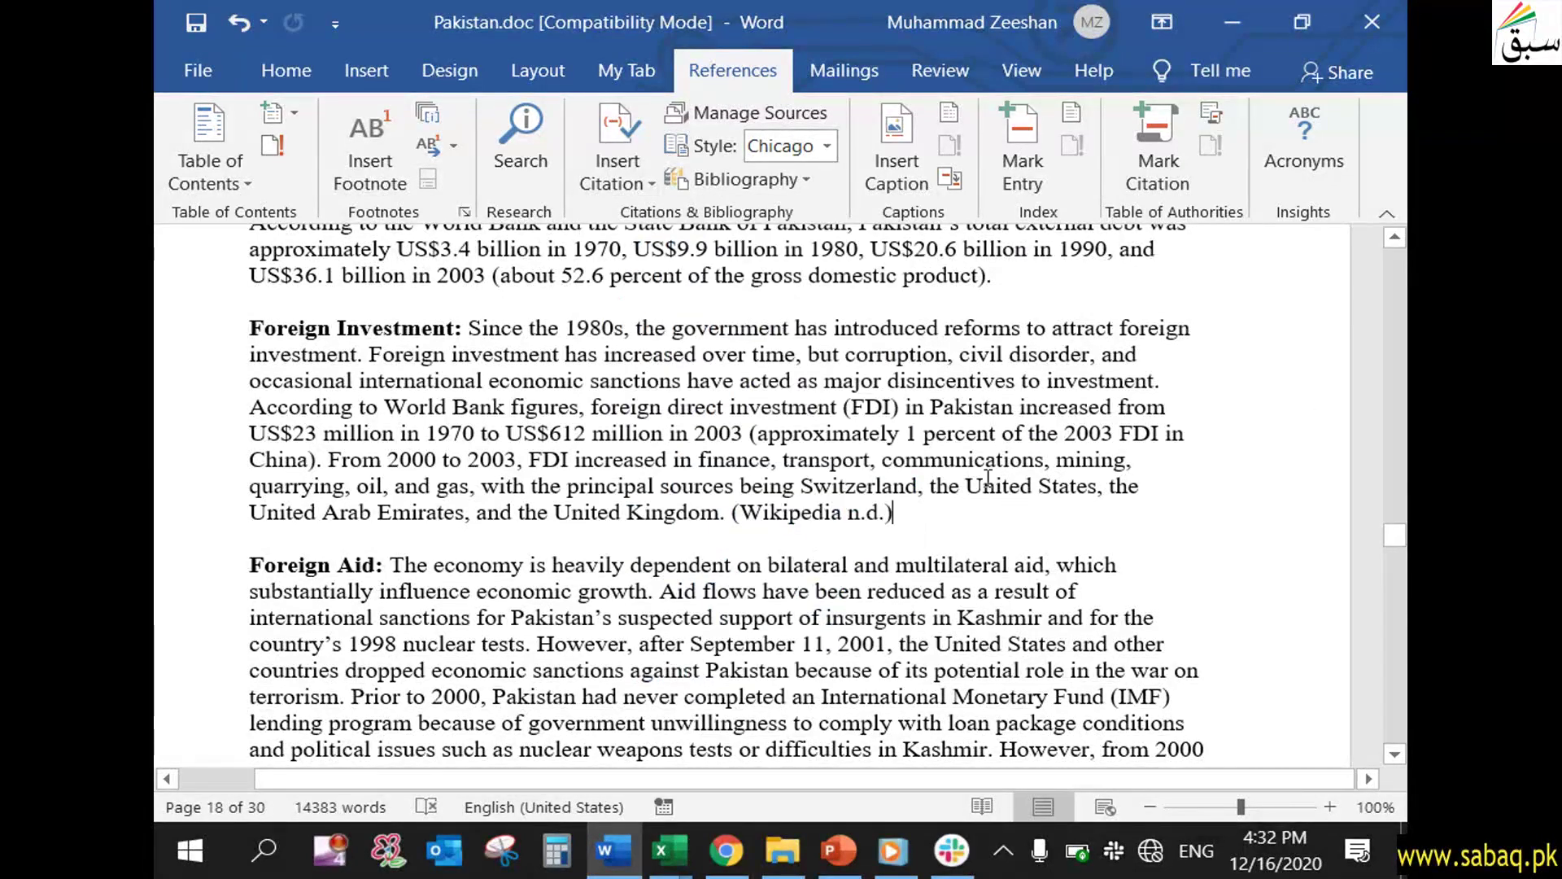
Insert the built-in Bibliography in Chicago style on the empty line at the end of the document.
drag(1395, 537, 1378, 787)
scroll(1088, 641, down, 3)
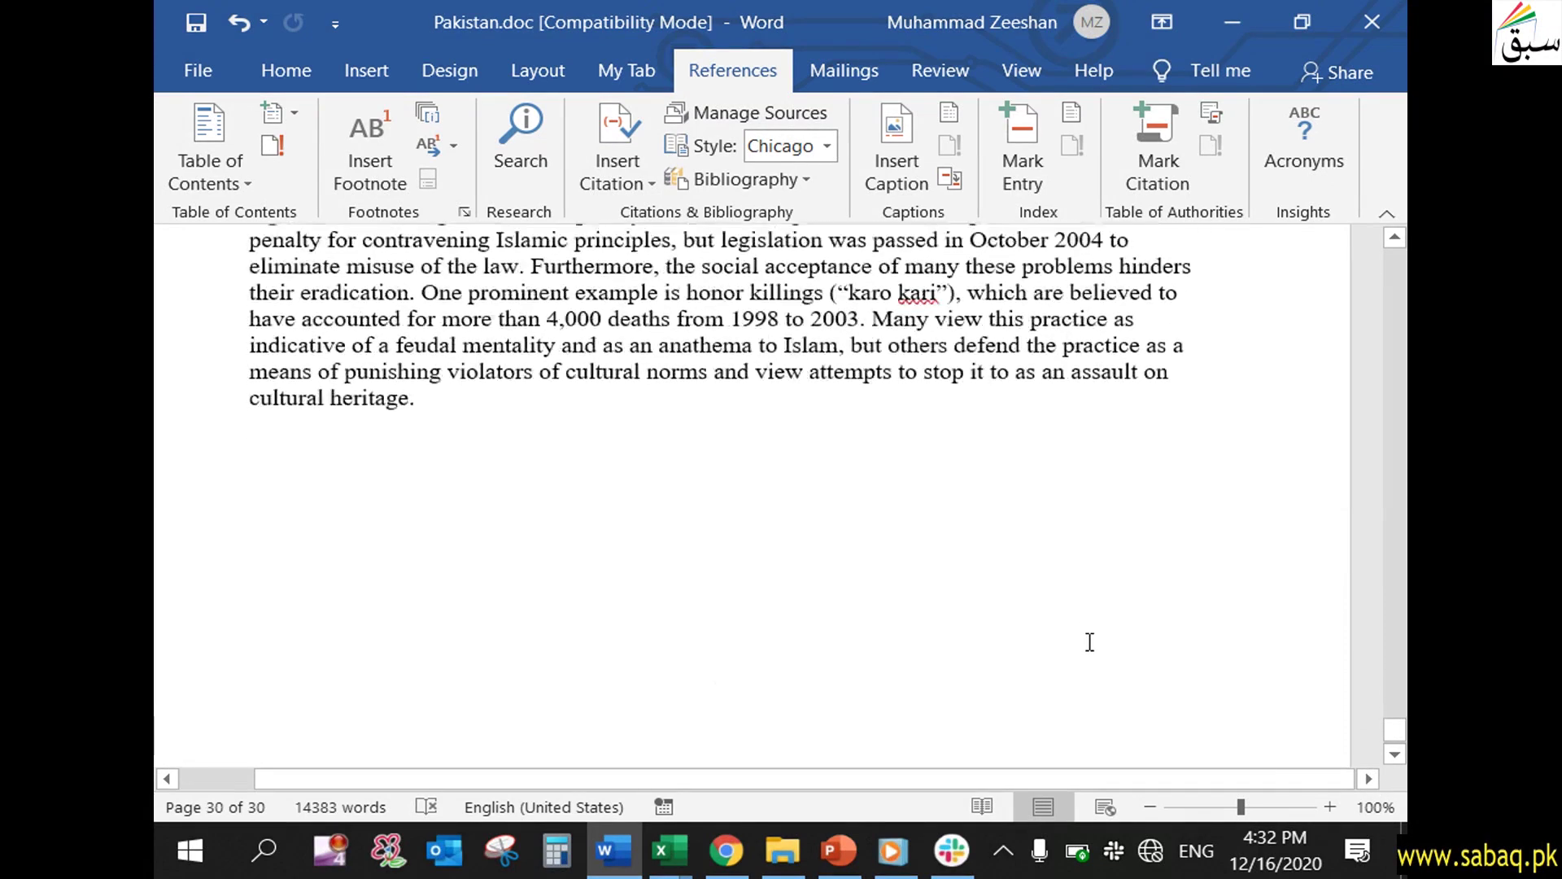
click(680, 464)
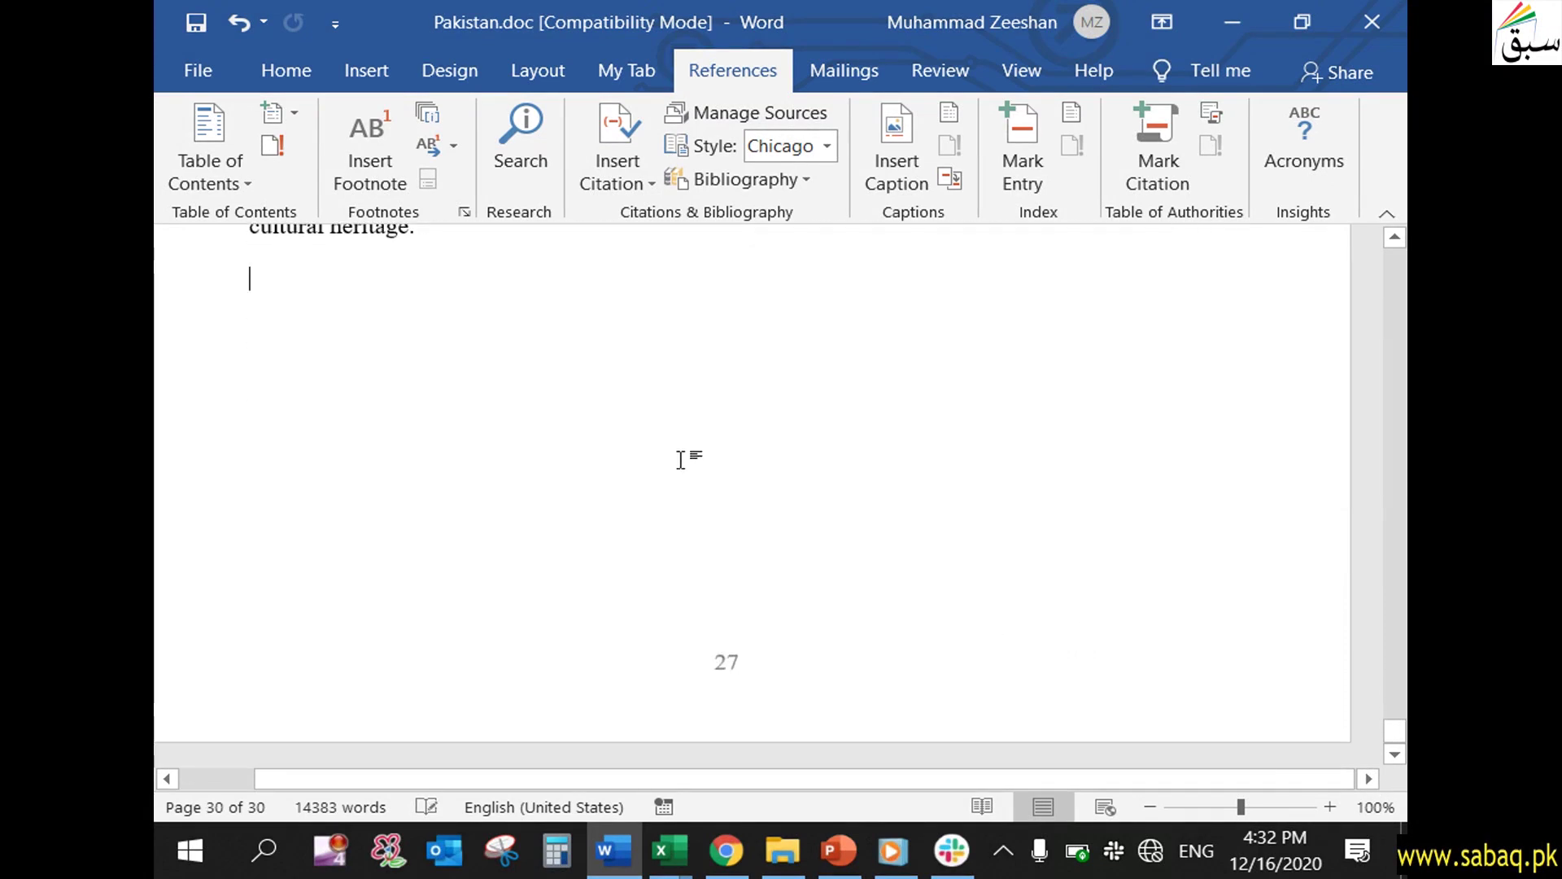
click(806, 176)
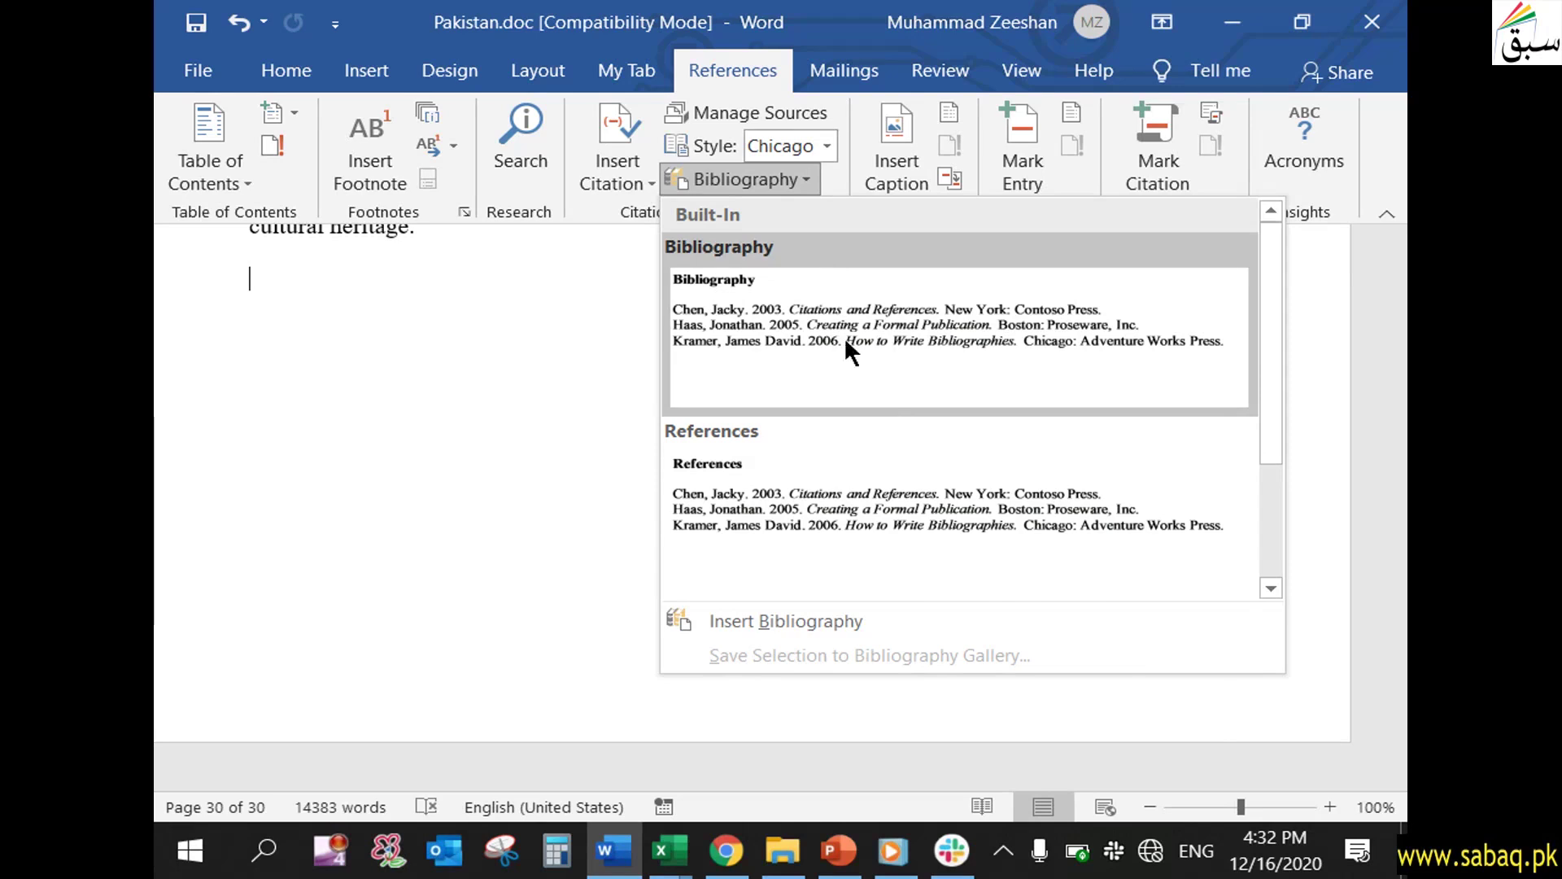
click(826, 147)
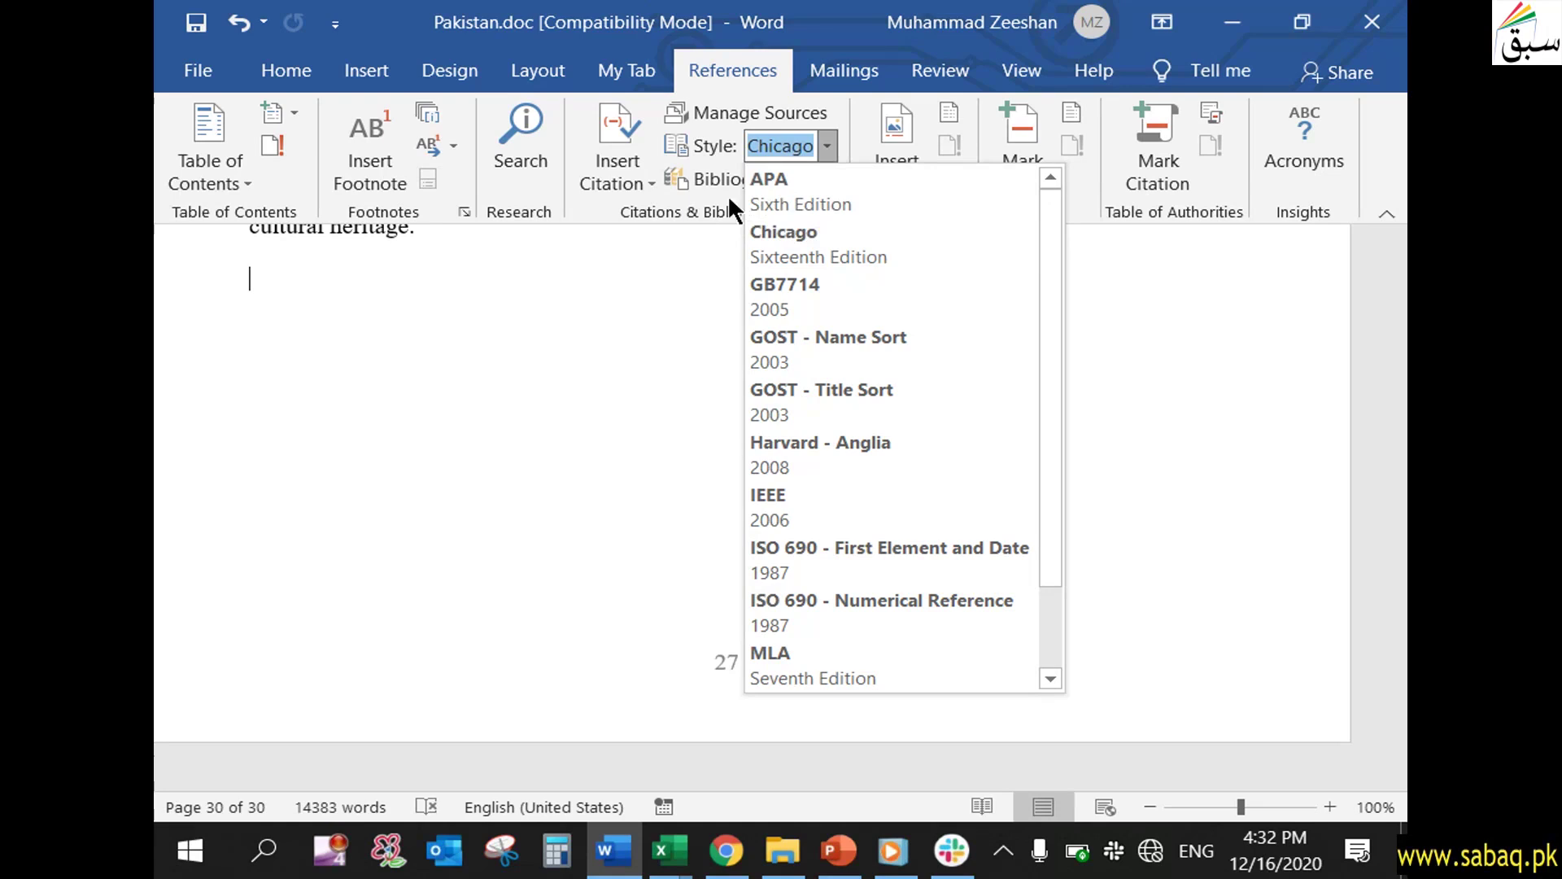
click(837, 251)
click(787, 178)
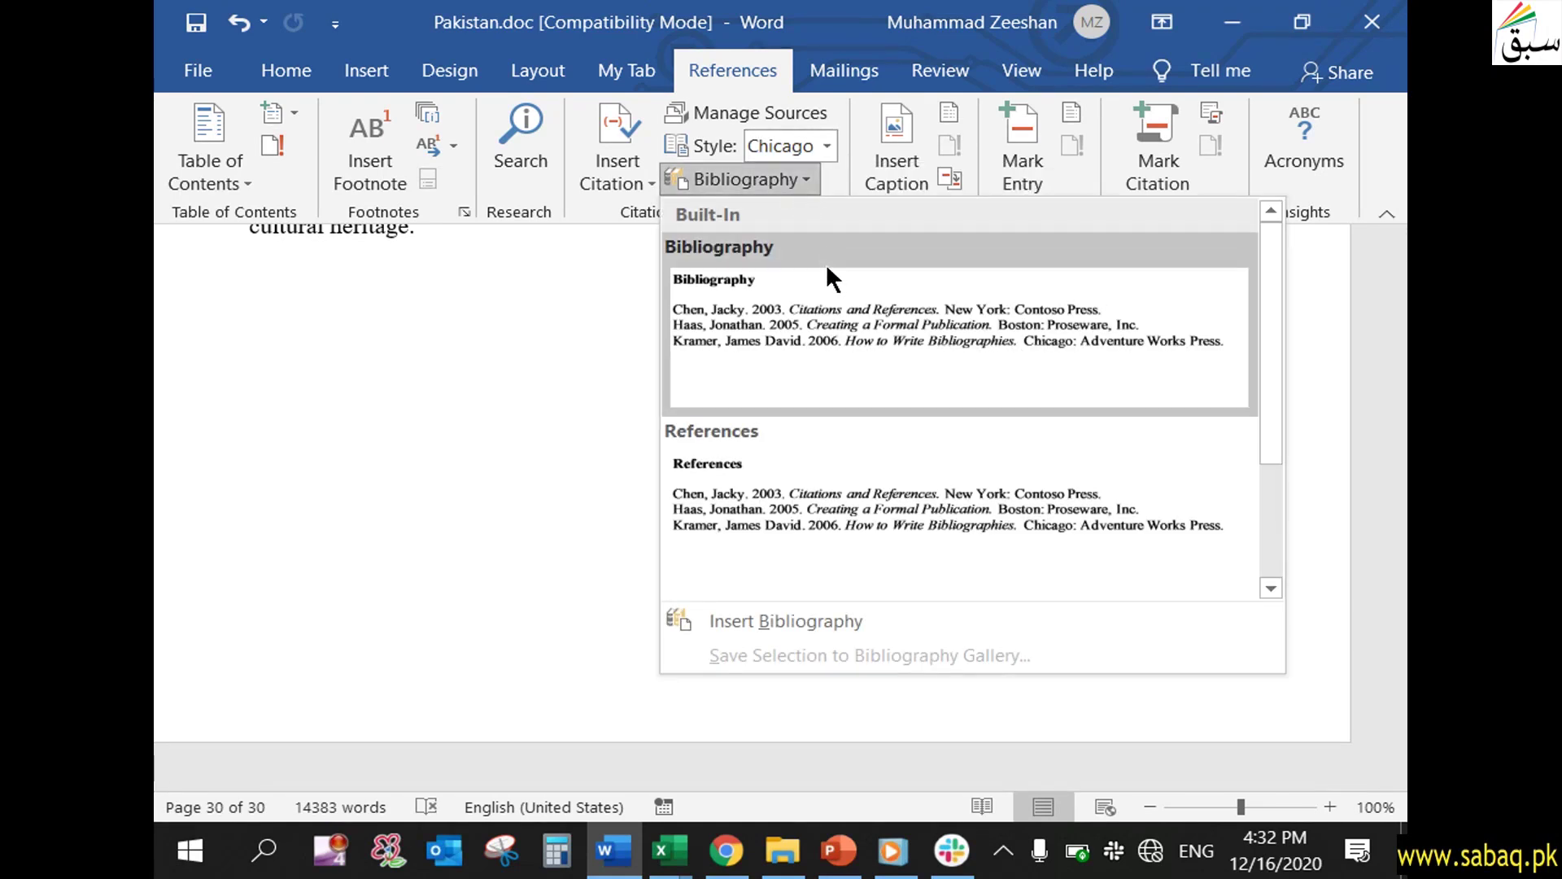
click(827, 296)
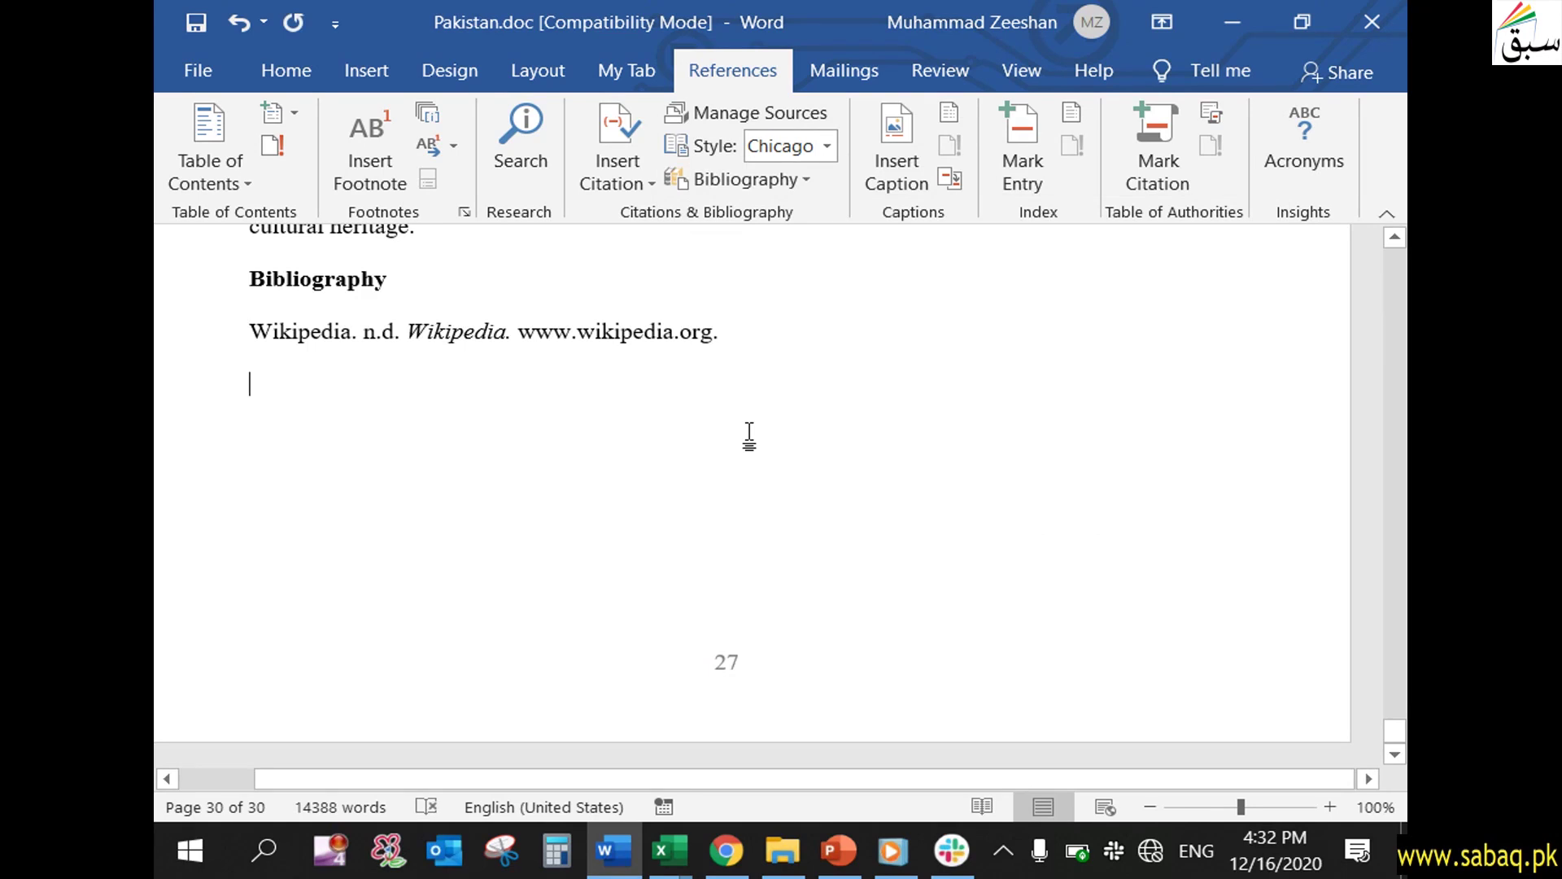
mouse_move(1400, 735)
mouse_down()
mouse_move(1401, 716)
mouse_move(1401, 734)
mouse_up()
drag(276, 334, 616, 352)
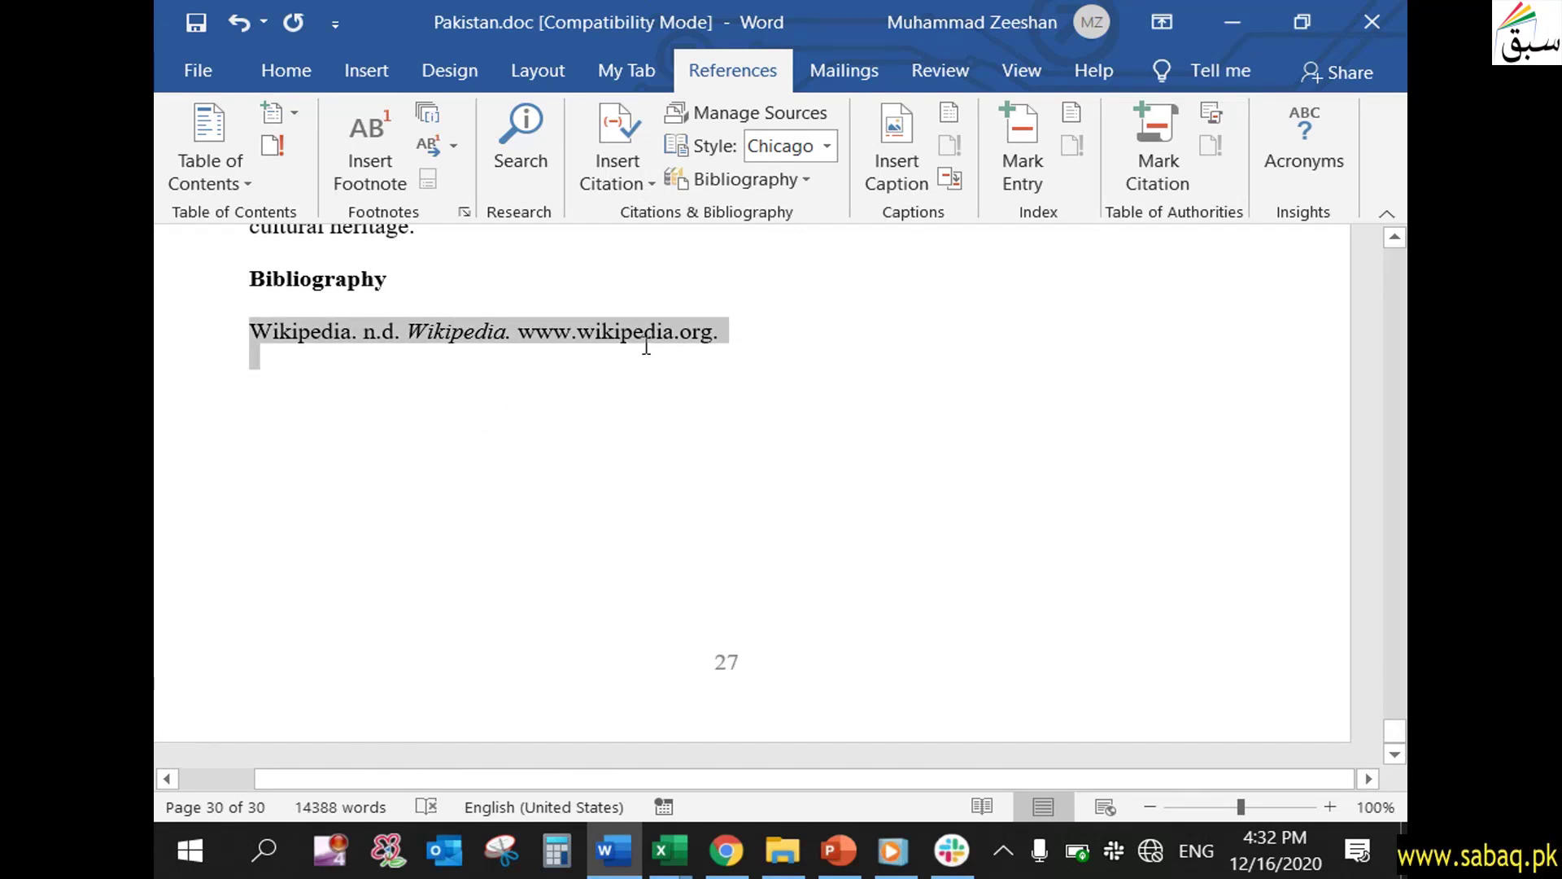
click(681, 331)
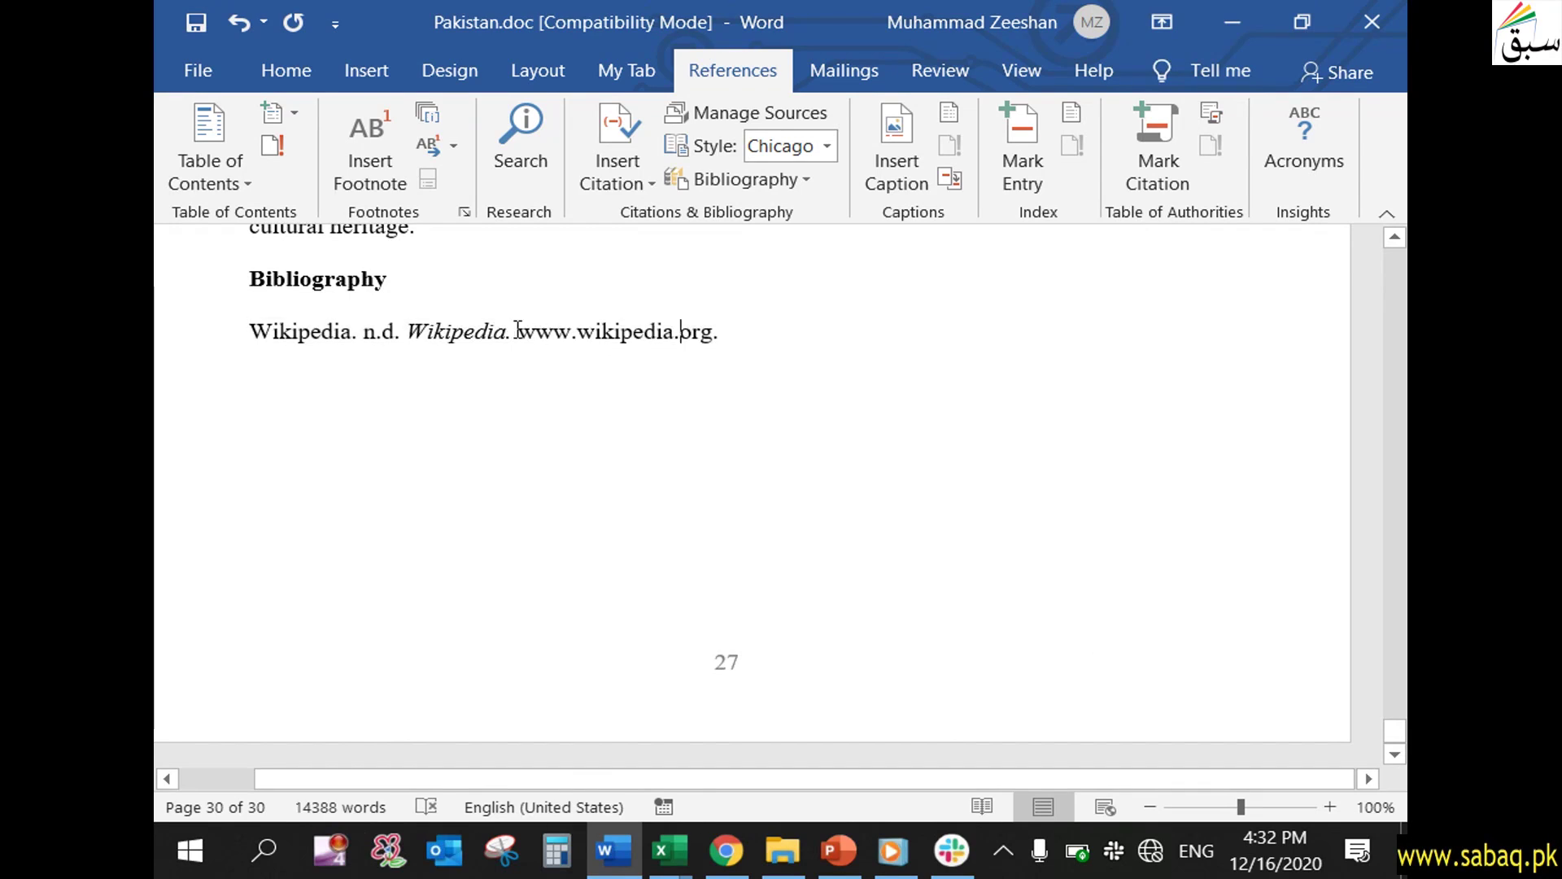
Examine the bibliography's web address, and preview the Wikipedia and Zawiya (2006) entries of the master list in the Source Manager.
drag(528, 329, 749, 340)
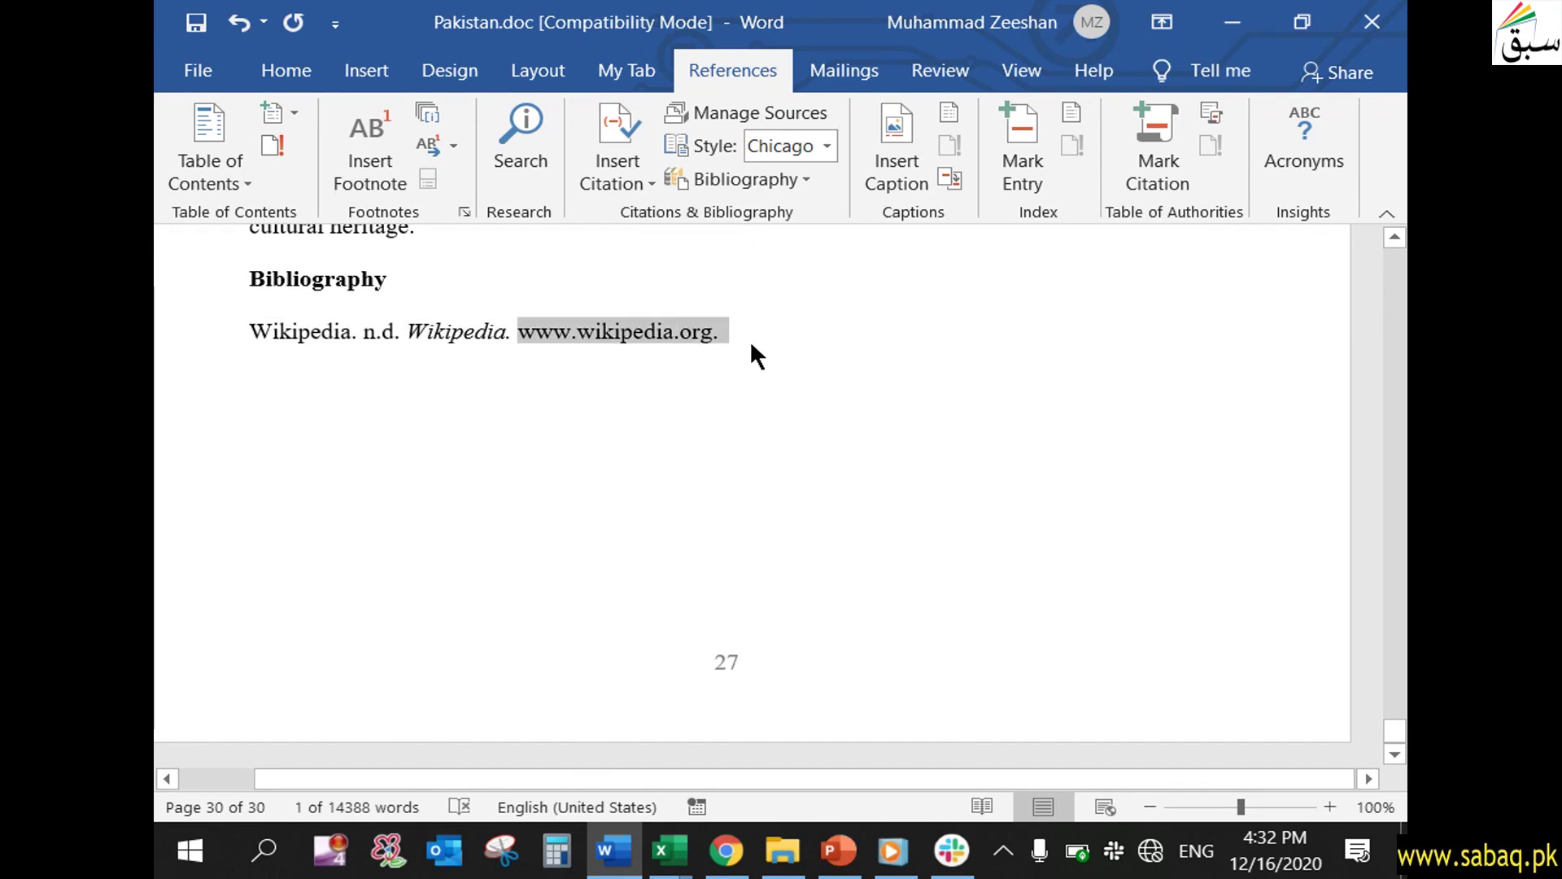
click(749, 340)
click(764, 104)
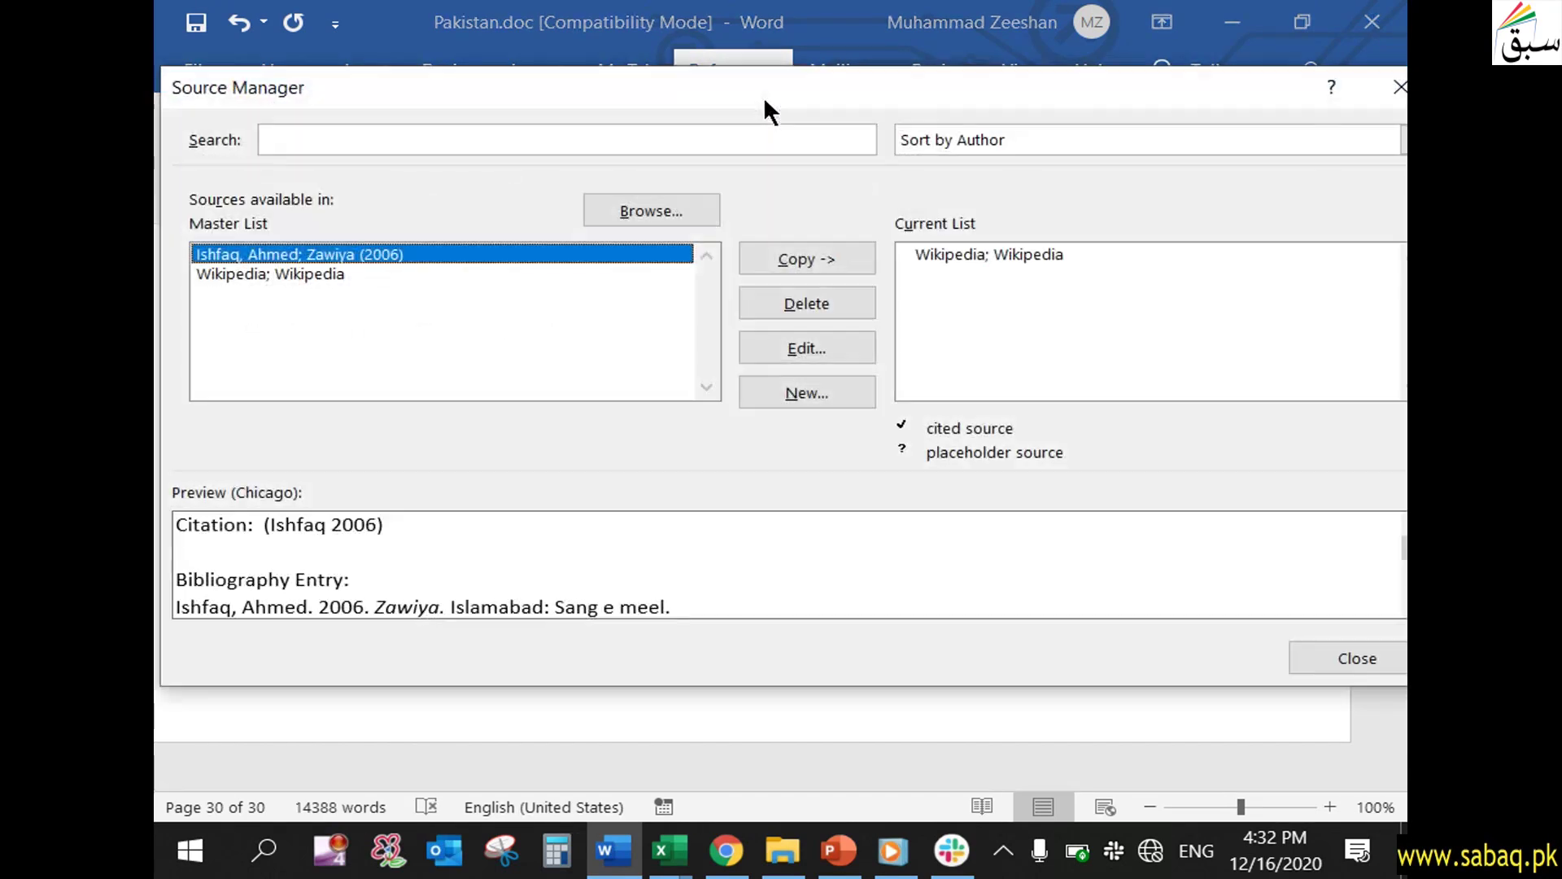
click(301, 274)
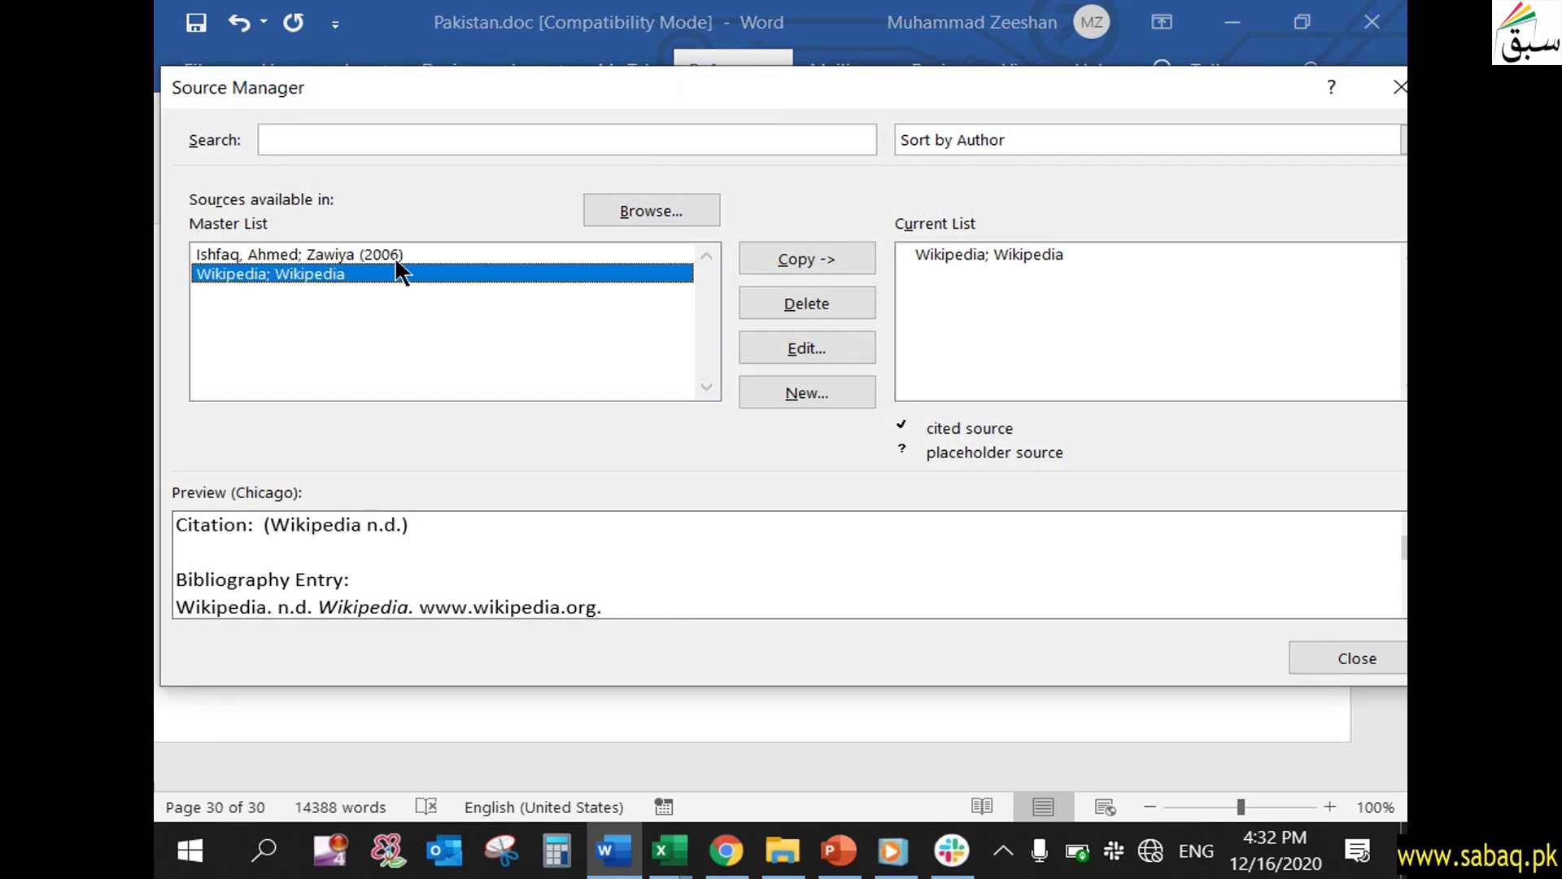
click(384, 256)
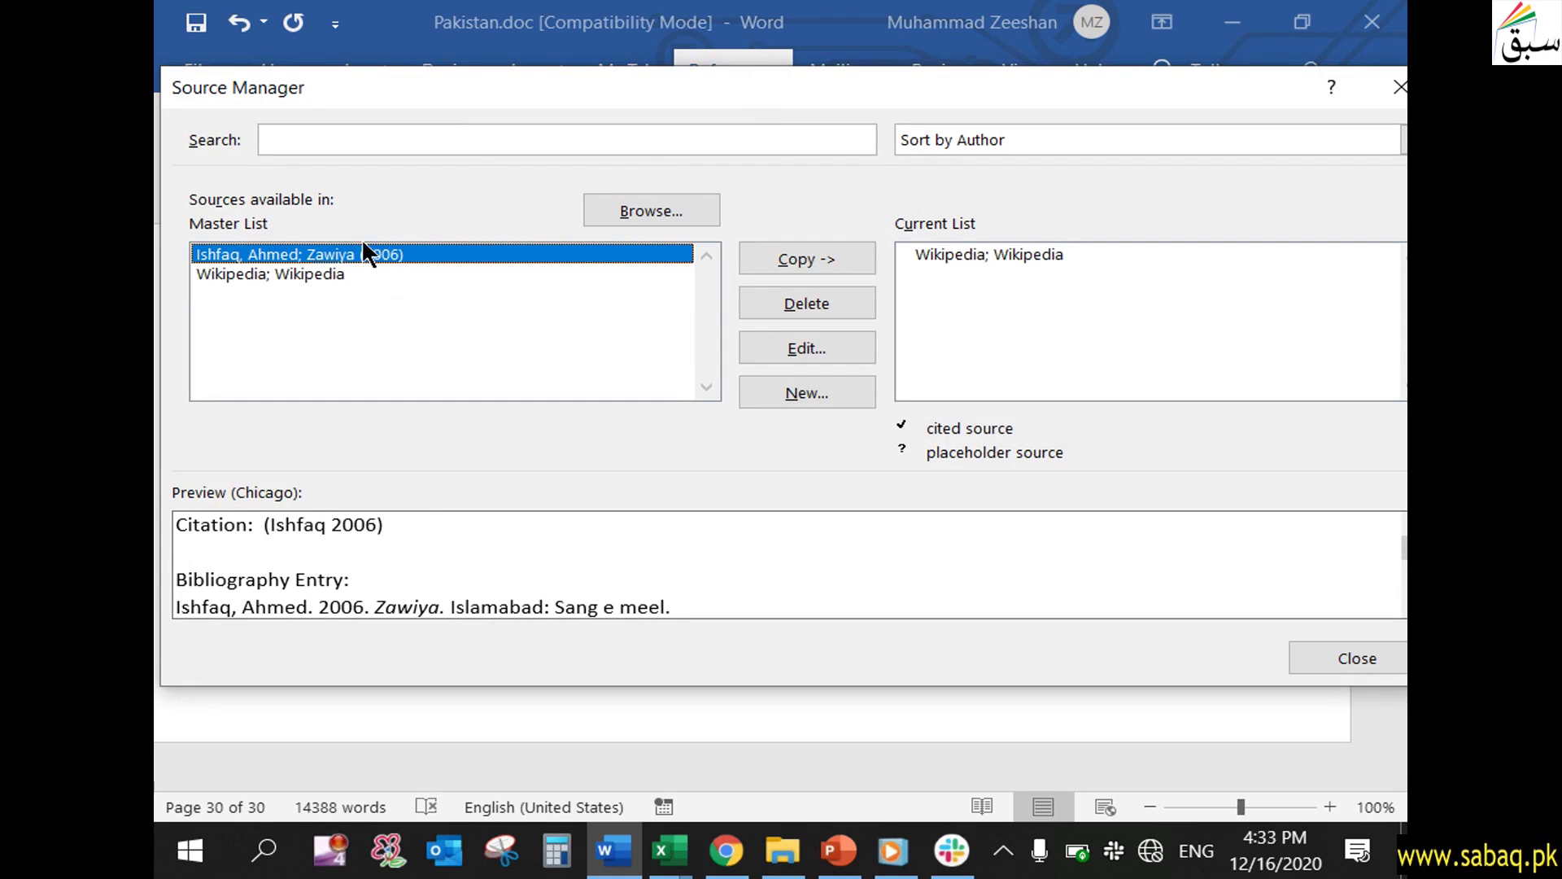
click(1343, 661)
Switch to the PowerPoint slide show and go back to the title slide on creating and managing bibliography and citation sources.
drag(1395, 744, 1388, 332)
click(837, 850)
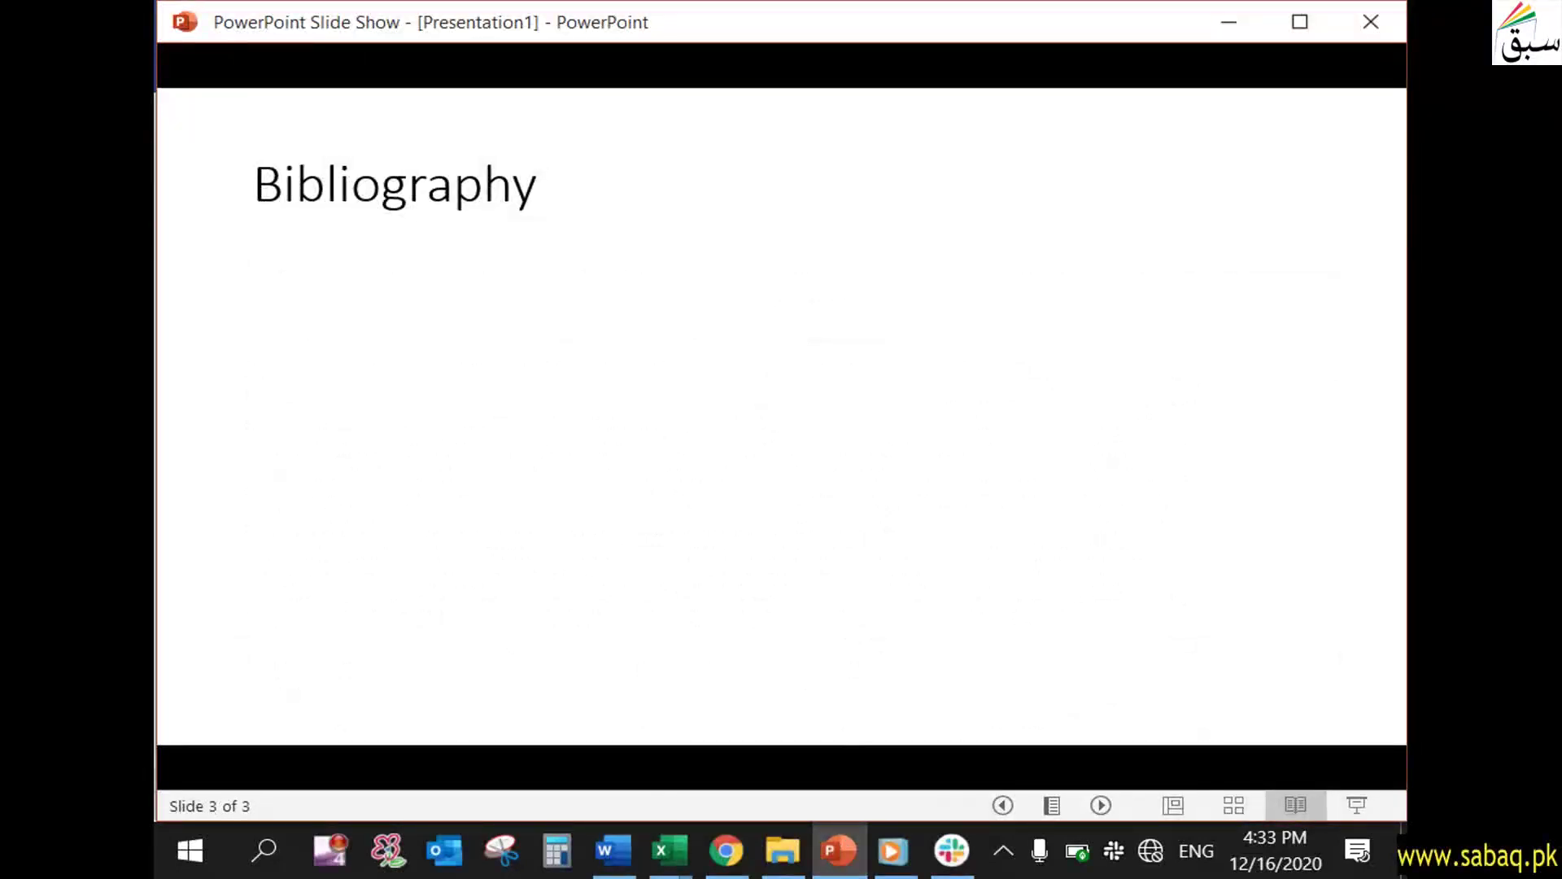
key(Left)
key(Left)
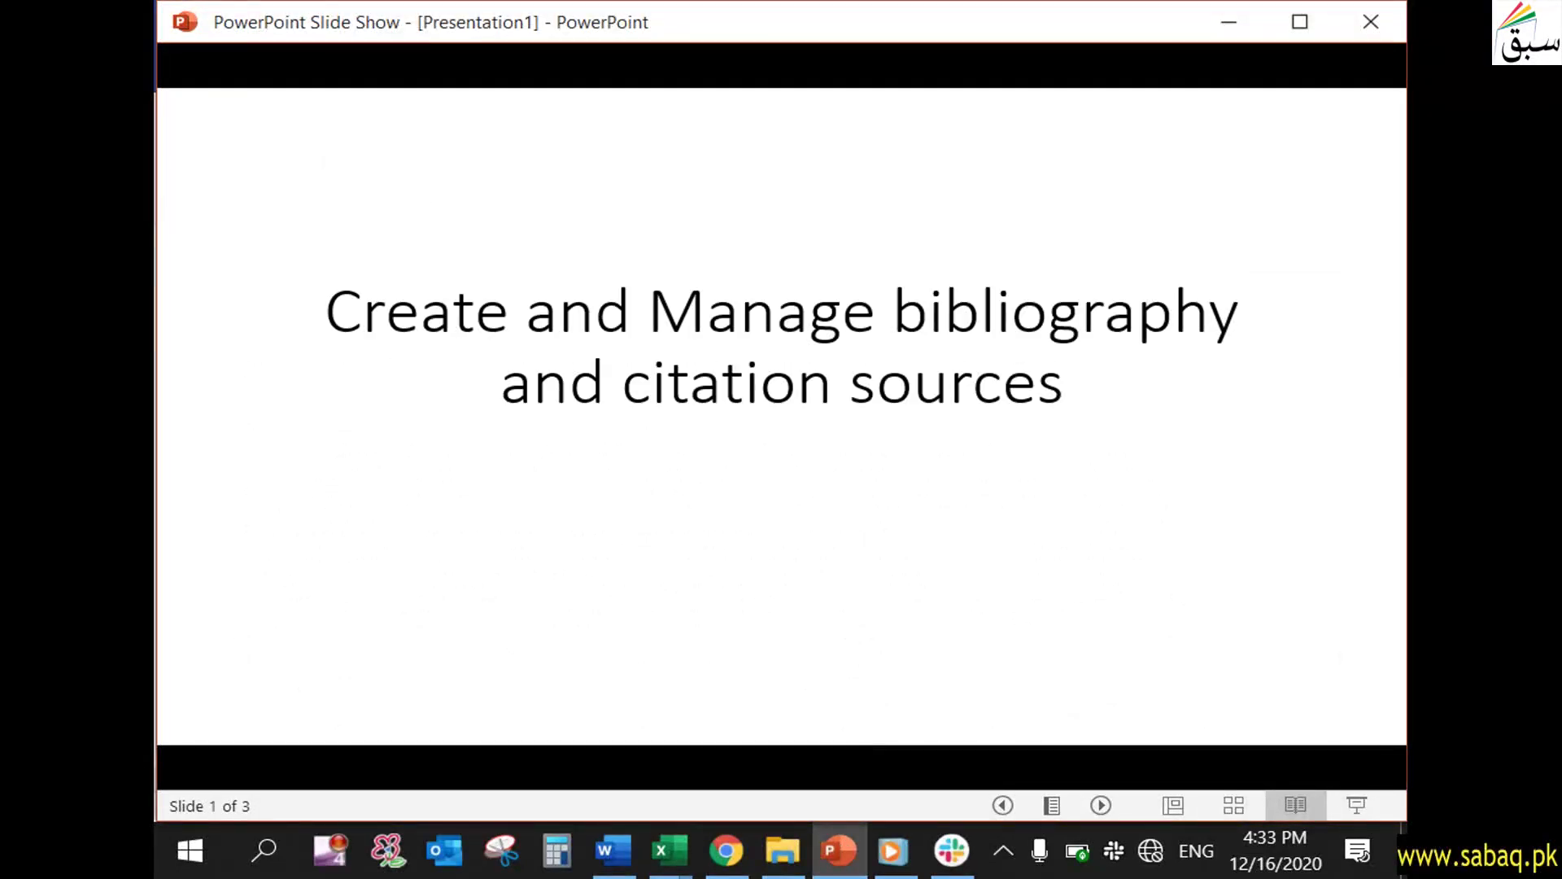